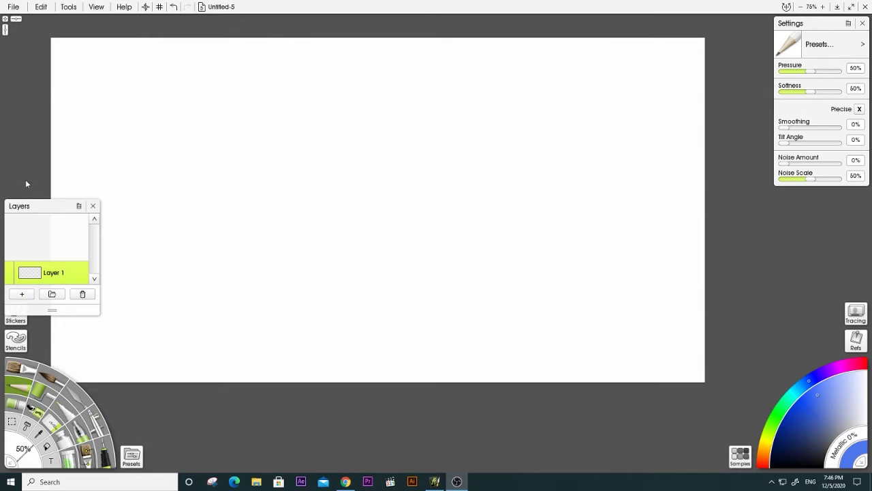
# Move the Layers panel beneath the Settings panel, make a faint trial pencil stroke, and choose dark blue as the drawing color
pyautogui.moveTo(32, 204); pyautogui.dragTo(785, 199)
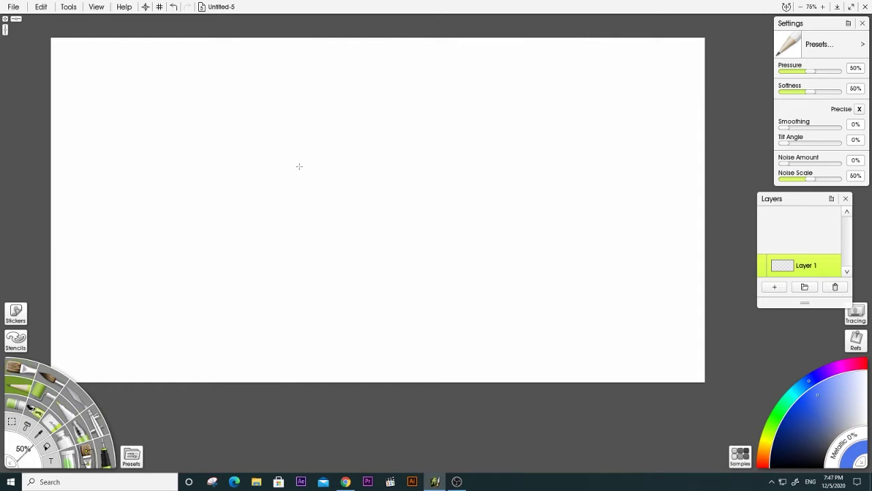
pyautogui.moveTo(302, 130); pyautogui.dragTo(281, 279)
pyautogui.click(780, 440)
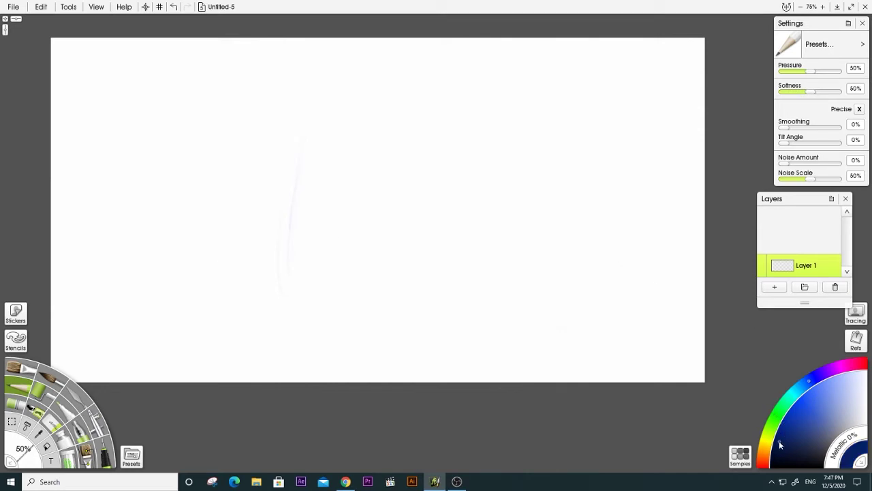
# Sketch a flower's round center in dark blue pencil, with a long petal hanging below and a large petal on its left
pyautogui.moveTo(313, 140); pyautogui.dragTo(300, 263)
pyautogui.moveTo(342, 161); pyautogui.dragTo(342, 278)
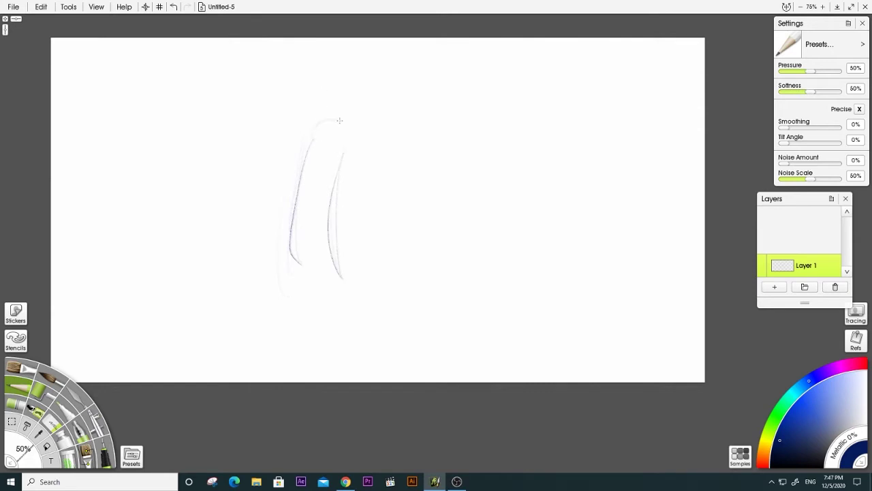
pyautogui.moveTo(335, 120)
pyautogui.mouseDown()
pyautogui.moveTo(346, 154)
pyautogui.moveTo(311, 138)
pyautogui.moveTo(357, 131)
pyautogui.moveTo(352, 159)
pyautogui.mouseUp()
pyautogui.moveTo(328, 103); pyautogui.dragTo(238, 168)
pyautogui.moveTo(304, 94)
pyautogui.mouseDown()
pyautogui.moveTo(238, 184)
pyautogui.moveTo(253, 194)
pyautogui.mouseUp()
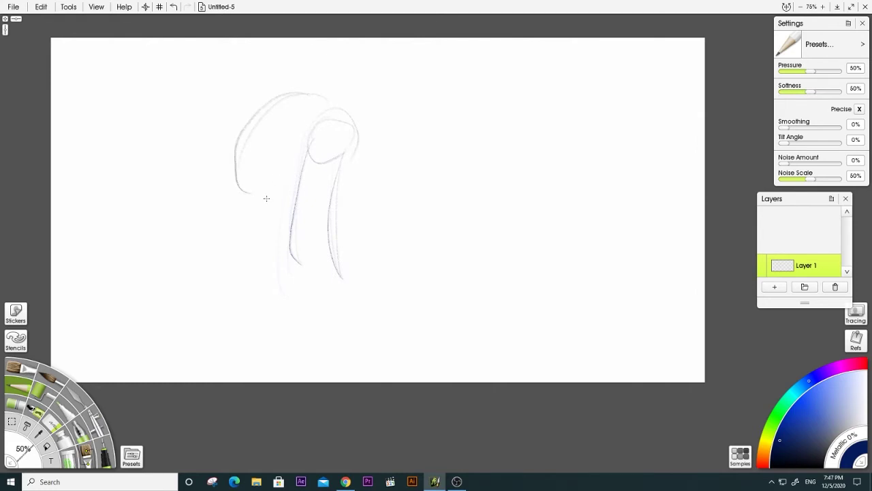
pyautogui.moveTo(304, 168); pyautogui.dragTo(259, 193)
# Pencil in the remaining lower, right and upper petals around the flower's center with light, loose strokes
pyautogui.moveTo(334, 208); pyautogui.dragTo(356, 239)
pyautogui.moveTo(360, 127)
pyautogui.mouseDown()
pyautogui.moveTo(374, 165)
pyautogui.moveTo(409, 180)
pyautogui.mouseUp()
pyautogui.moveTo(305, 151); pyautogui.dragTo(296, 243)
pyautogui.moveTo(360, 174); pyautogui.dragTo(327, 236)
pyautogui.moveTo(332, 121); pyautogui.dragTo(394, 66)
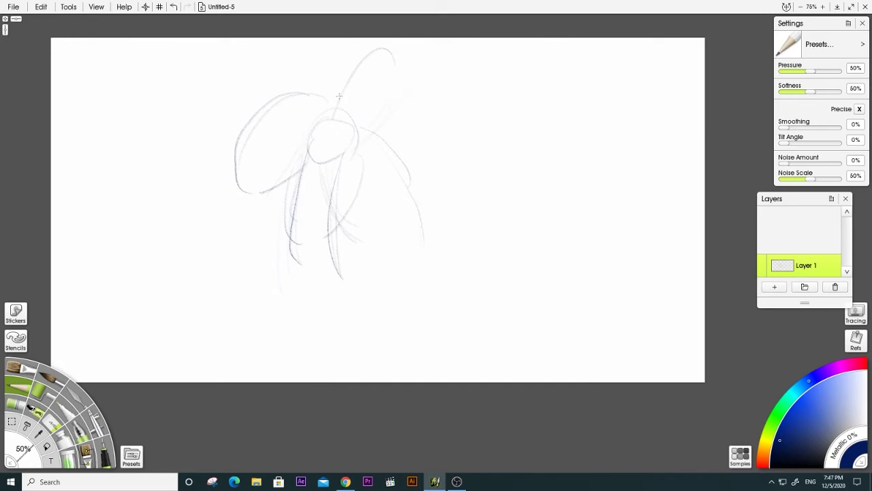
pyautogui.moveTo(345, 88); pyautogui.dragTo(259, 70)
pyautogui.moveTo(352, 117); pyautogui.dragTo(446, 101)
pyautogui.moveTo(315, 144)
pyautogui.mouseDown()
pyautogui.moveTo(264, 172)
pyautogui.moveTo(293, 189)
pyautogui.moveTo(262, 209)
pyautogui.mouseUp()
pyautogui.moveTo(353, 140); pyautogui.dragTo(413, 185)
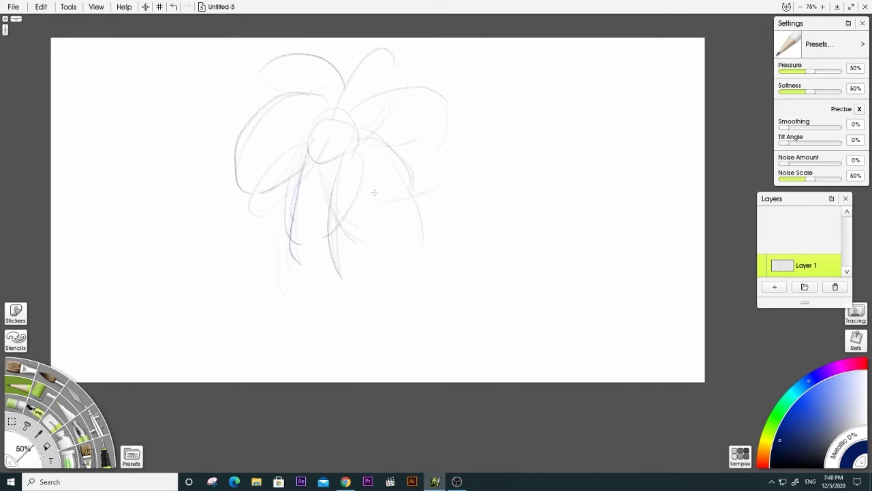
# Clear the whole pencil sketch from Layer 1 and remove the selection
pyautogui.hotkey('ctrl', 'a')
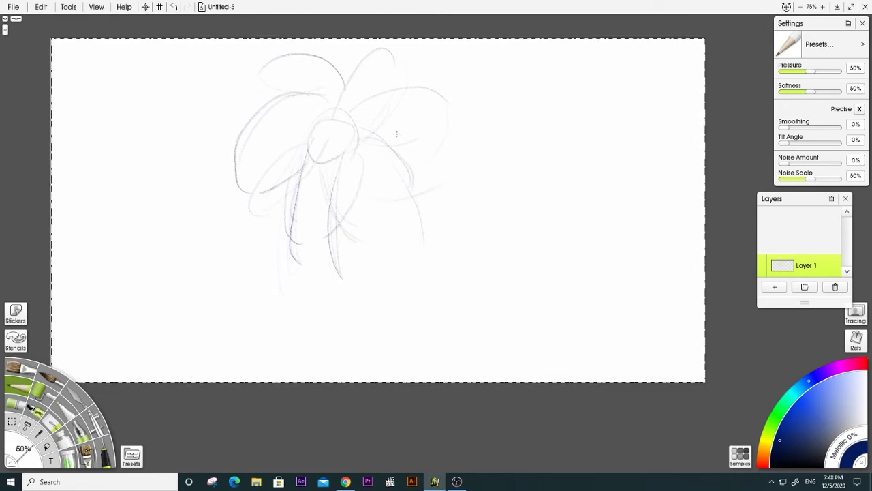
pyautogui.press('Delete')
pyautogui.hotkey('ctrl', 'd')
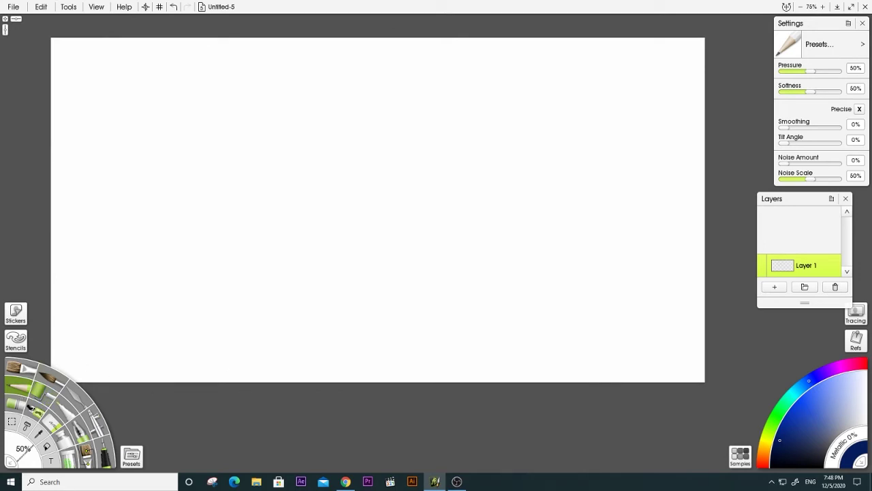
pyautogui.click(55, 379)
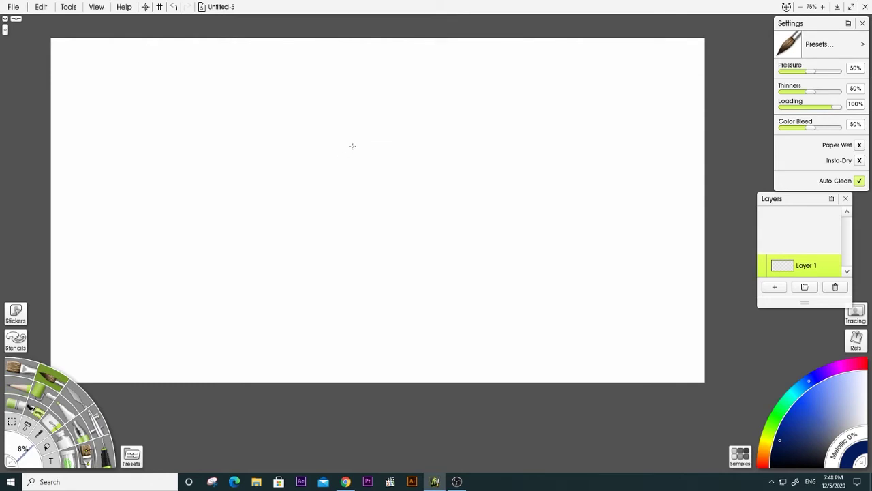
pyautogui.moveTo(352, 146); pyautogui.dragTo(365, 202)
pyautogui.hotkey('ctrl', 'z')
pyautogui.hotkey('ctrl', 'z')
# Using the Oil Brush, outline a flower's oval center in dark blue with a right petal and a lower petal
pyautogui.click(20, 373)
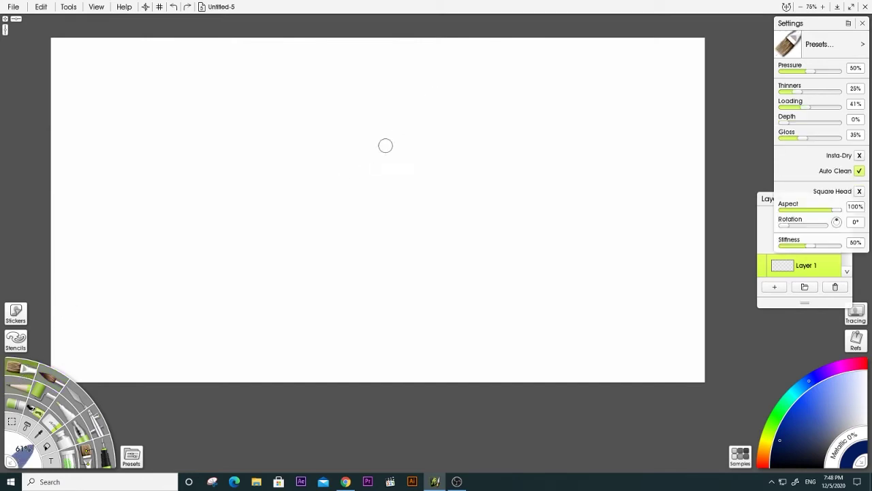
pyautogui.moveTo(402, 130)
pyautogui.mouseDown()
pyautogui.moveTo(347, 252)
pyautogui.moveTo(333, 150)
pyautogui.mouseUp()
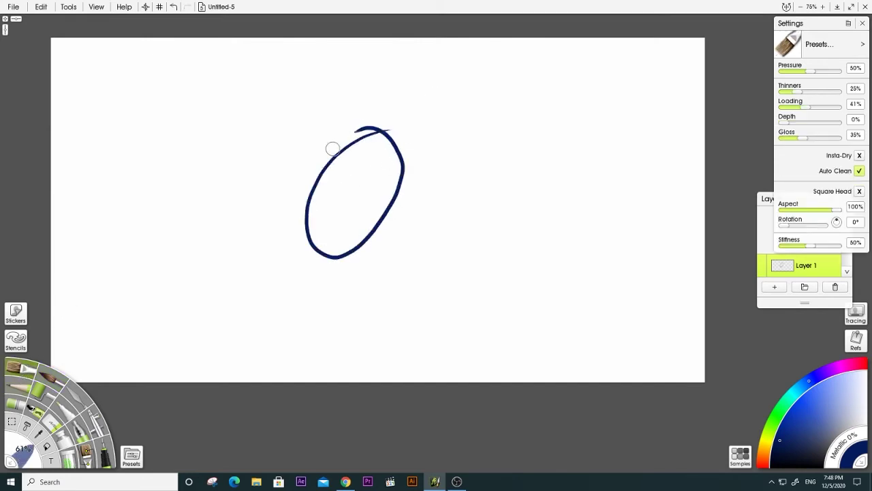
pyautogui.hotkey('ctrl', 'z')
pyautogui.moveTo(353, 98)
pyautogui.mouseDown()
pyautogui.moveTo(349, 113)
pyautogui.moveTo(451, 129)
pyautogui.mouseUp()
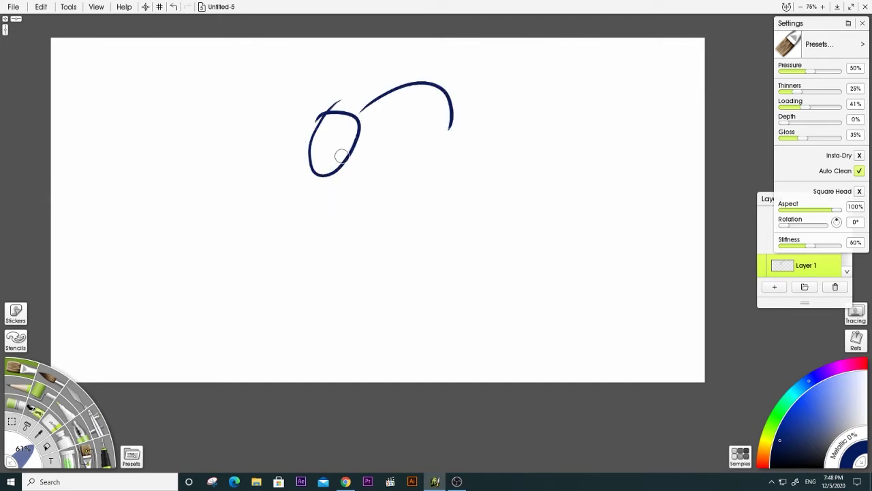
pyautogui.moveTo(357, 165); pyautogui.dragTo(346, 259)
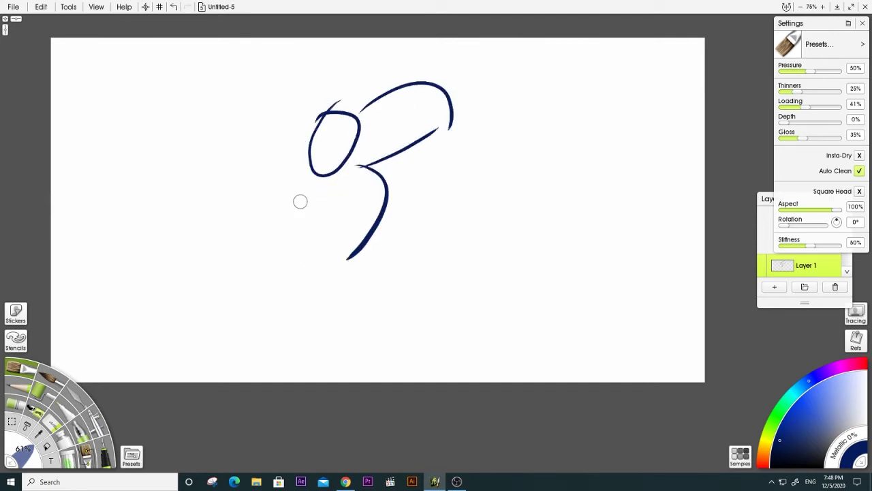
pyautogui.moveTo(304, 185); pyautogui.dragTo(330, 271)
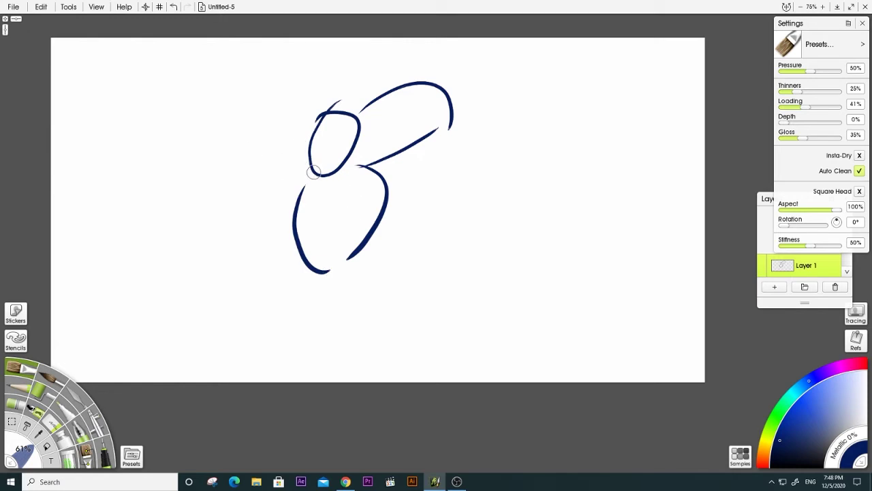
# Outline the flower's left and top petals and paint a curved stem down to the canvas's lower edge
pyautogui.moveTo(312, 173); pyautogui.dragTo(228, 151)
pyautogui.moveTo(306, 112); pyautogui.dragTo(227, 162)
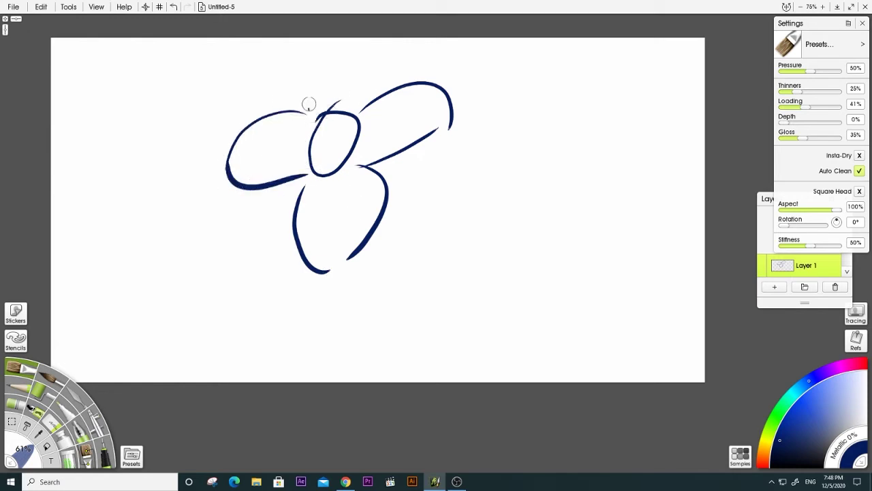
pyautogui.moveTo(308, 109); pyautogui.dragTo(381, 50)
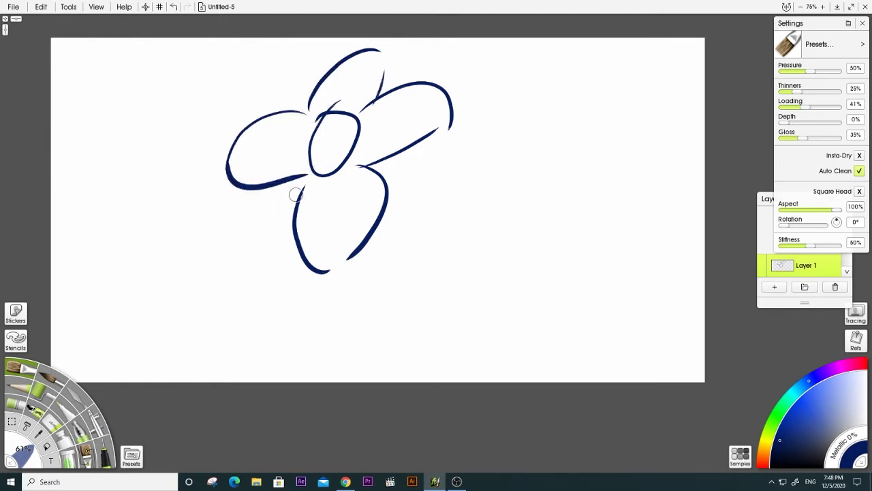
pyautogui.moveTo(305, 176)
pyautogui.mouseDown()
pyautogui.moveTo(266, 214)
pyautogui.moveTo(244, 387)
pyautogui.mouseUp()
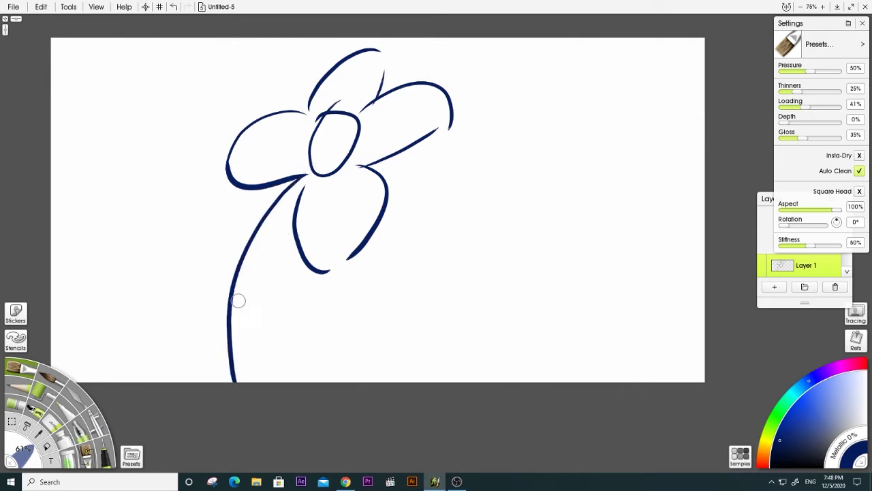
# Paint a pointed leaf with short vein strokes branching rightward from the flower's stem
pyautogui.moveTo(235, 301); pyautogui.dragTo(443, 297)
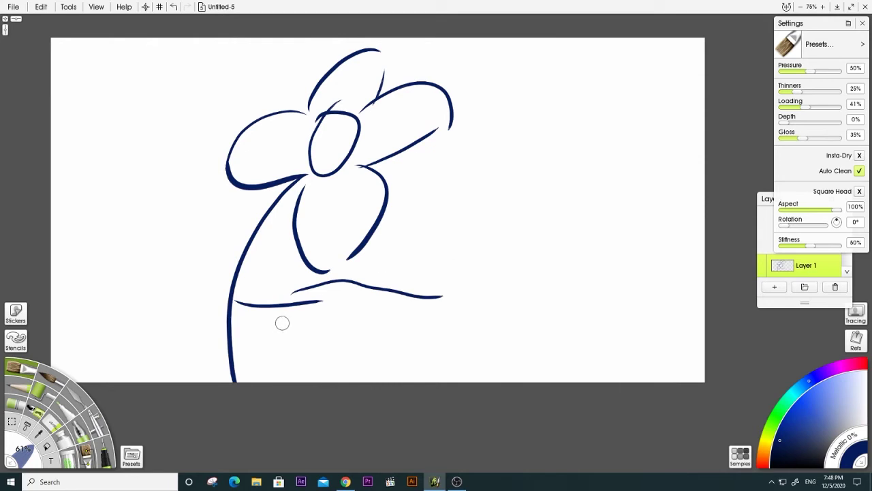
pyautogui.moveTo(343, 328); pyautogui.dragTo(479, 287)
pyautogui.hotkey('ctrl', 'z')
pyautogui.moveTo(283, 308)
pyautogui.mouseDown()
pyautogui.moveTo(389, 316)
pyautogui.moveTo(489, 298)
pyautogui.mouseUp()
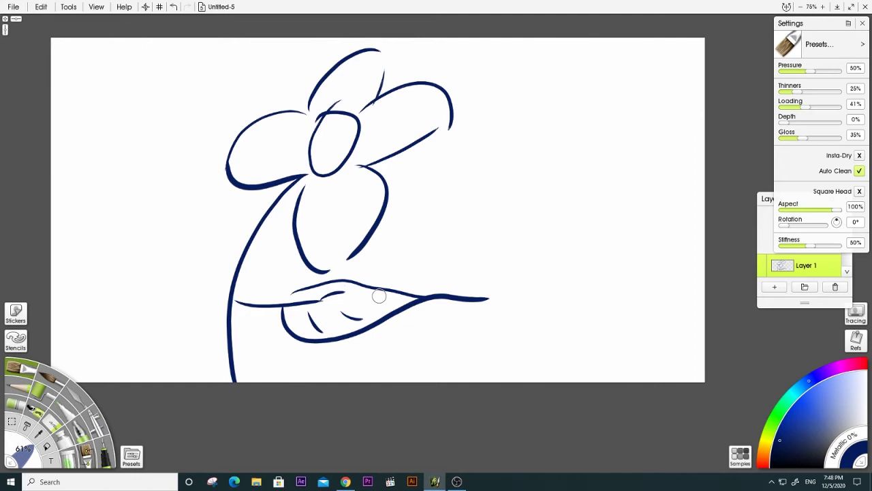
# Clear the painted flower from Layer 1 and deselect the canvas
pyautogui.hotkey('ctrl', 'a')
pyautogui.press('Delete')
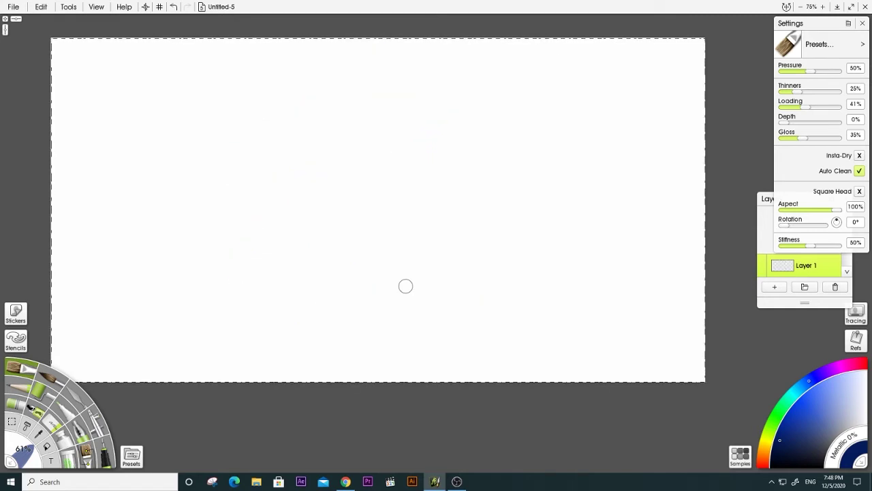
pyautogui.hotkey('ctrl', 'd')
# Squeeze several long, thick dark blue strokes across the canvas with the Paint Tube
pyautogui.click(62, 438)
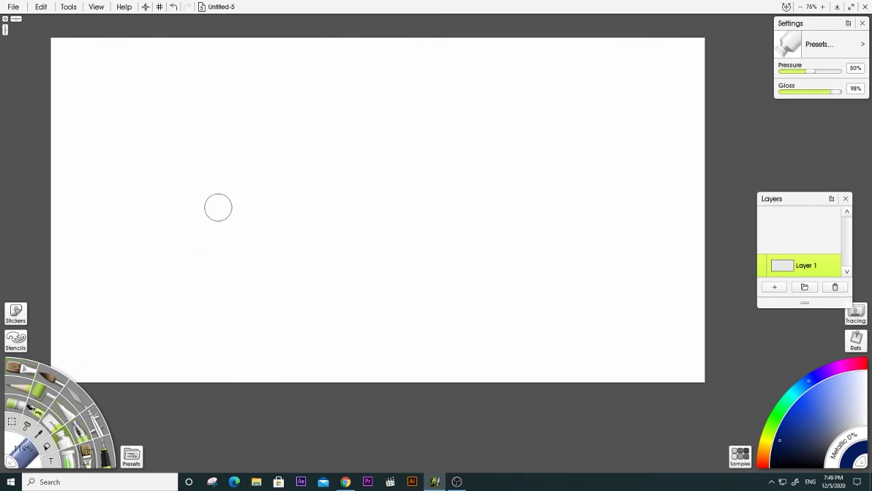
pyautogui.moveTo(208, 265); pyautogui.dragTo(555, 93)
pyautogui.moveTo(287, 347)
pyautogui.mouseDown()
pyautogui.moveTo(561, 202)
pyautogui.moveTo(376, 156)
pyautogui.mouseUp()
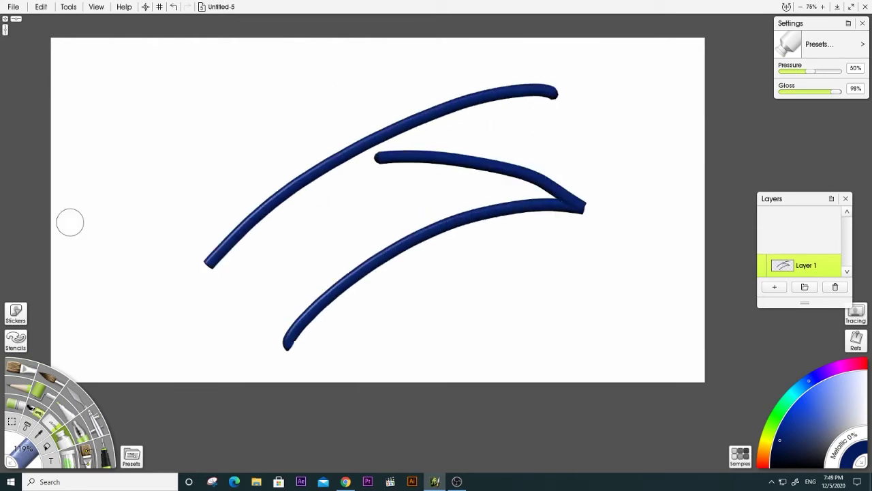
pyautogui.moveTo(68, 222); pyautogui.dragTo(320, 176)
pyautogui.moveTo(325, 254); pyautogui.dragTo(511, 198)
pyautogui.moveTo(439, 253); pyautogui.dragTo(567, 202)
pyautogui.moveTo(504, 265); pyautogui.dragTo(567, 206)
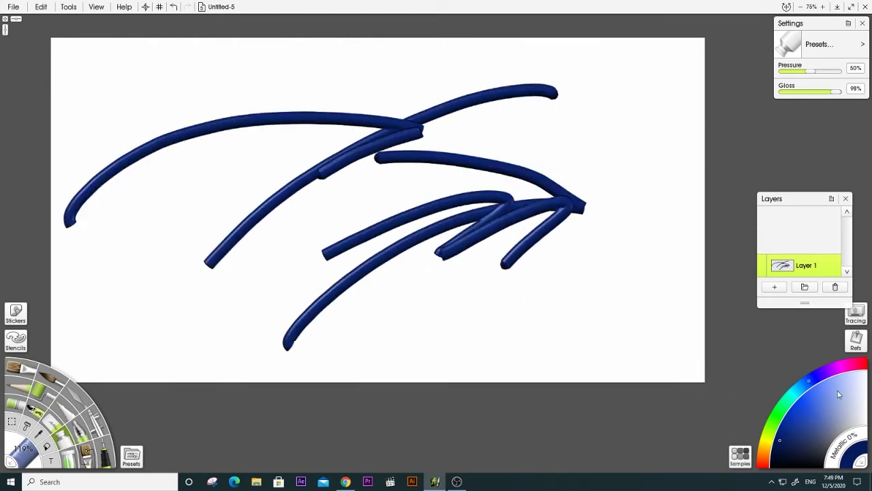
# Add thick zigzag lines of dark purple and olive green paint over the blue strokes with the Paint Tube
pyautogui.click(837, 368)
pyautogui.moveTo(255, 215)
pyautogui.mouseDown()
pyautogui.moveTo(237, 195)
pyautogui.moveTo(444, 253)
pyautogui.moveTo(265, 136)
pyautogui.moveTo(156, 183)
pyautogui.mouseUp()
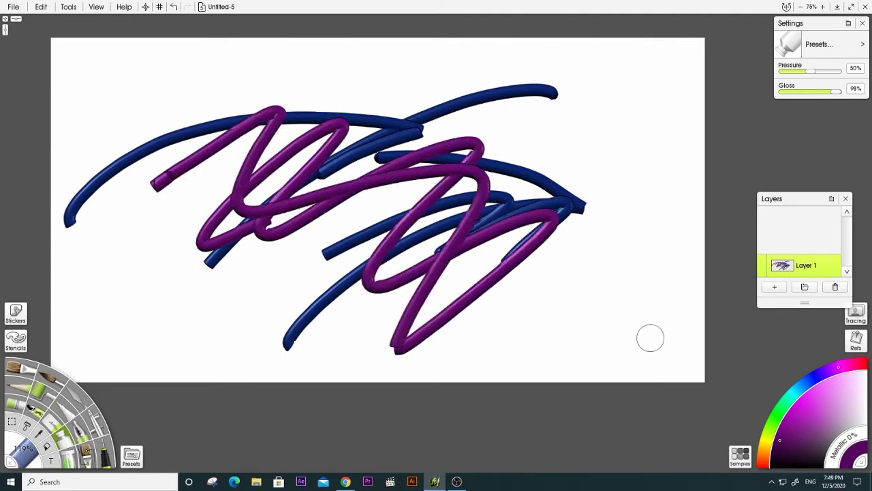
pyautogui.click(769, 438)
pyautogui.moveTo(372, 136)
pyautogui.mouseDown()
pyautogui.moveTo(323, 173)
pyautogui.moveTo(510, 111)
pyautogui.moveTo(515, 194)
pyautogui.moveTo(315, 127)
pyautogui.moveTo(293, 269)
pyautogui.moveTo(370, 188)
pyautogui.moveTo(208, 204)
pyautogui.mouseUp()
# Pick a golden yellow and layer thick zigzag Paint Tube strokes over the green, purple and blue paint
pyautogui.click(764, 451)
pyautogui.click(807, 424)
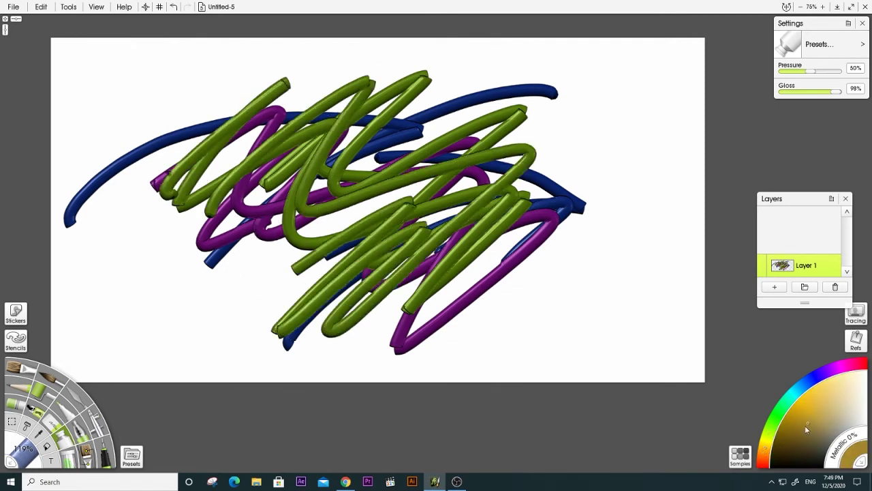
pyautogui.moveTo(436, 170)
pyautogui.mouseDown()
pyautogui.moveTo(404, 128)
pyautogui.moveTo(438, 169)
pyautogui.moveTo(378, 312)
pyautogui.mouseUp()
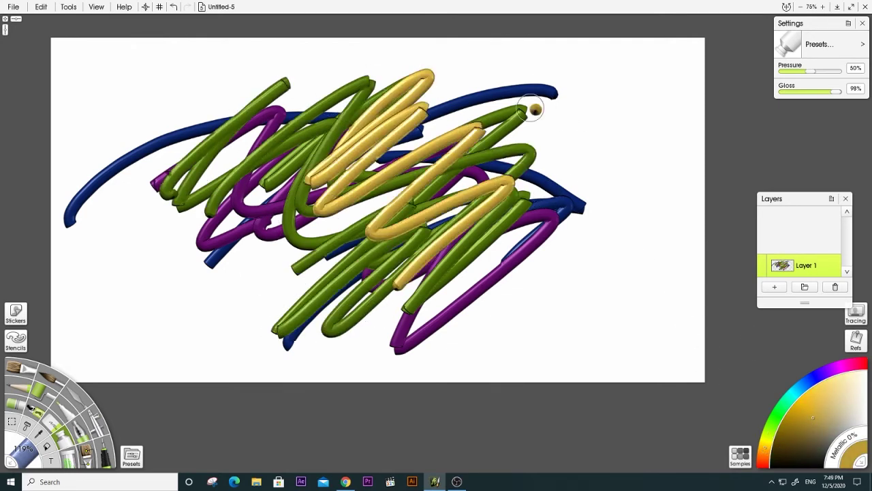
pyautogui.moveTo(536, 109)
pyautogui.mouseDown()
pyautogui.moveTo(499, 158)
pyautogui.moveTo(437, 297)
pyautogui.mouseUp()
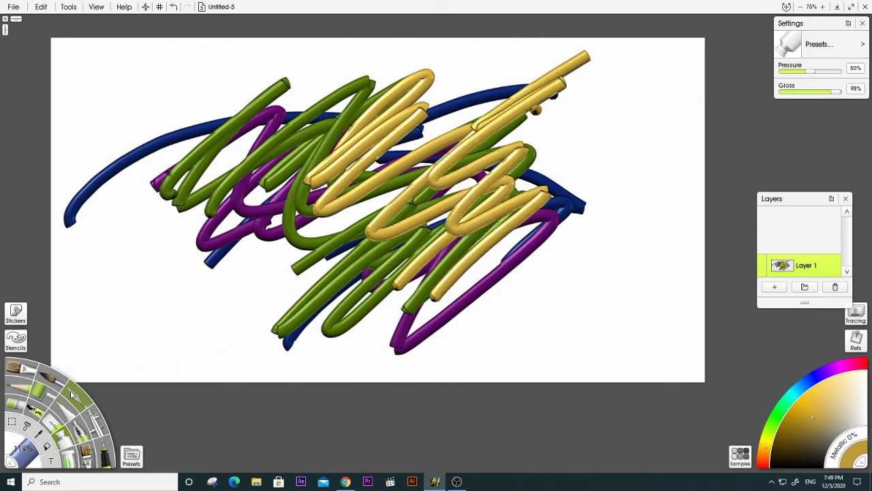
pyautogui.moveTo(234, 185)
pyautogui.mouseDown()
pyautogui.moveTo(402, 109)
pyautogui.moveTo(261, 257)
pyautogui.mouseUp()
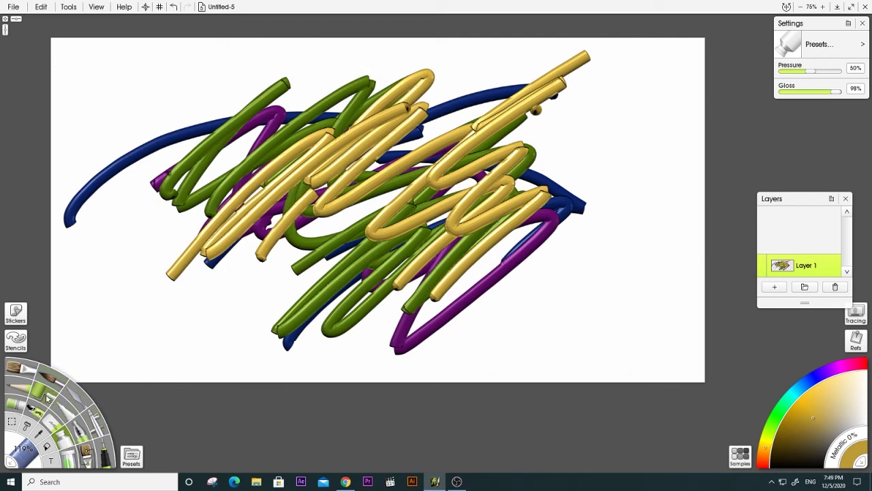
pyautogui.moveTo(393, 204)
pyautogui.mouseDown()
pyautogui.moveTo(361, 228)
pyautogui.moveTo(341, 222)
pyautogui.mouseUp()
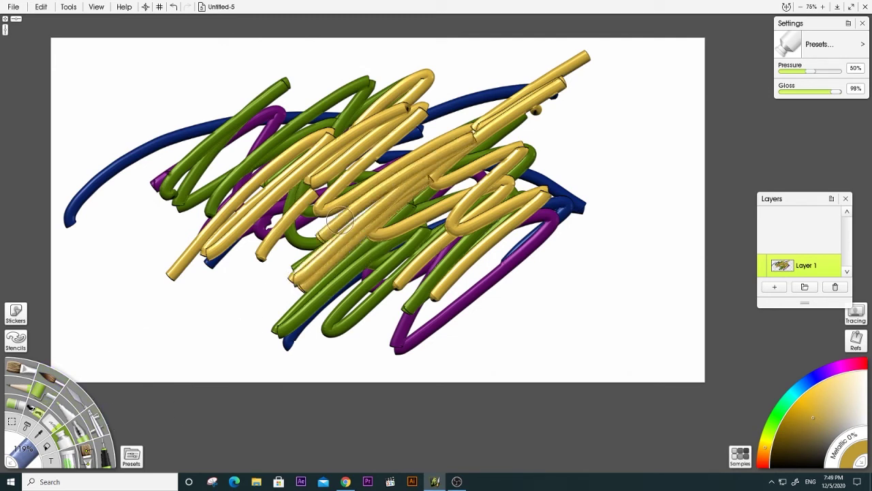
# Use the Paint Roller to flatten and blend the thick paint diagonally across the middle and left of the canvas
pyautogui.click(52, 400)
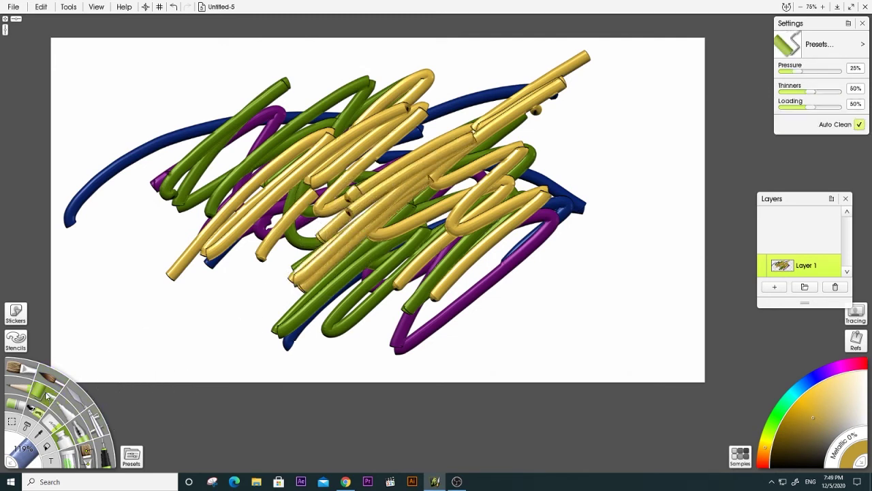
pyautogui.moveTo(485, 112)
pyautogui.mouseDown()
pyautogui.moveTo(506, 117)
pyautogui.moveTo(460, 112)
pyautogui.moveTo(249, 222)
pyautogui.moveTo(244, 211)
pyautogui.moveTo(328, 102)
pyautogui.moveTo(336, 68)
pyautogui.moveTo(260, 109)
pyautogui.moveTo(263, 93)
pyautogui.moveTo(196, 186)
pyautogui.moveTo(293, 56)
pyautogui.moveTo(161, 267)
pyautogui.moveTo(417, 66)
pyautogui.moveTo(294, 196)
pyautogui.moveTo(445, 100)
pyautogui.moveTo(362, 266)
pyautogui.moveTo(370, 218)
pyautogui.moveTo(366, 279)
pyautogui.moveTo(453, 130)
pyautogui.moveTo(498, 150)
pyautogui.moveTo(415, 241)
pyautogui.mouseUp()
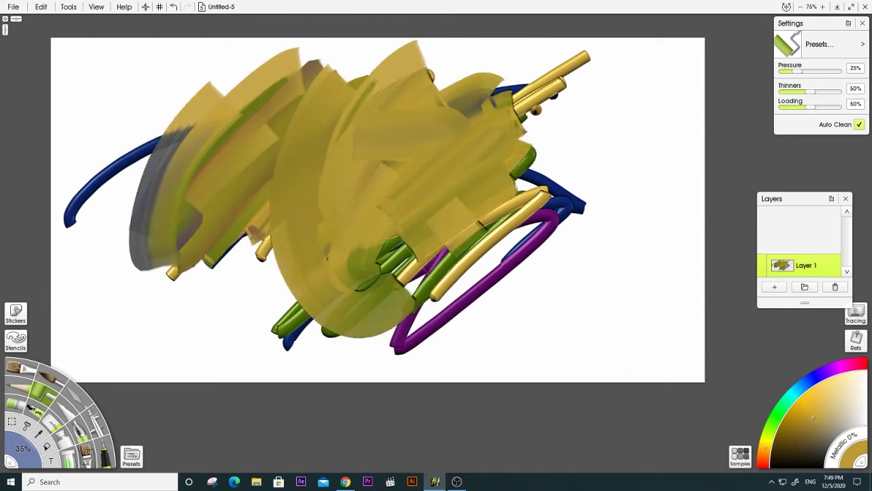
pyautogui.moveTo(508, 167); pyautogui.dragTo(371, 306)
pyautogui.moveTo(528, 149)
pyautogui.mouseDown()
pyautogui.moveTo(341, 281)
pyautogui.moveTo(334, 303)
pyautogui.mouseUp()
pyautogui.moveTo(573, 179)
pyautogui.mouseDown()
pyautogui.moveTo(464, 287)
pyautogui.moveTo(405, 297)
pyautogui.moveTo(398, 227)
pyautogui.moveTo(486, 116)
pyautogui.moveTo(420, 156)
pyautogui.moveTo(366, 100)
pyautogui.moveTo(248, 128)
pyautogui.moveTo(451, 250)
pyautogui.moveTo(235, 323)
pyautogui.moveTo(245, 356)
pyautogui.moveTo(330, 299)
pyautogui.moveTo(333, 252)
pyautogui.moveTo(281, 165)
pyautogui.moveTo(257, 156)
pyautogui.moveTo(257, 253)
pyautogui.moveTo(212, 300)
pyautogui.moveTo(137, 236)
pyautogui.moveTo(141, 204)
pyautogui.moveTo(57, 251)
pyautogui.moveTo(46, 216)
pyautogui.mouseUp()
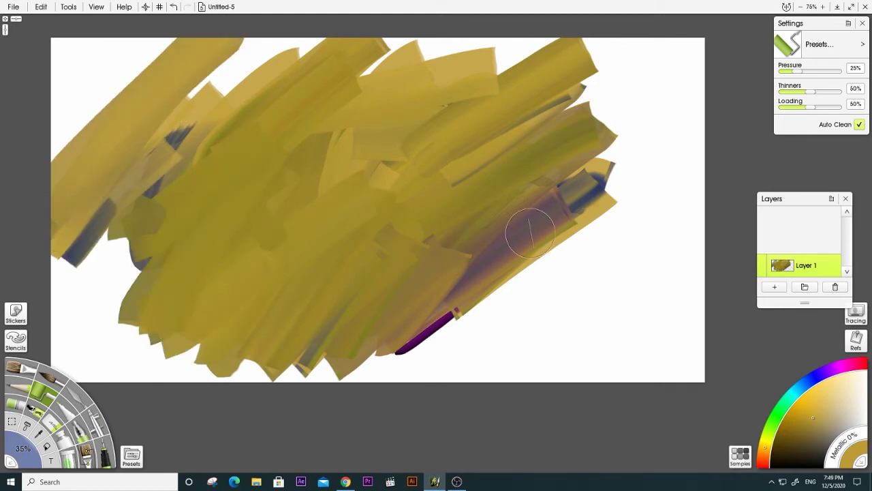
# Roll the blended yellow-green paint out to the canvas's lower and left edges, covering the remaining white gaps there
pyautogui.moveTo(566, 237)
pyautogui.mouseDown()
pyautogui.moveTo(582, 249)
pyautogui.moveTo(454, 300)
pyautogui.moveTo(453, 274)
pyautogui.moveTo(286, 164)
pyautogui.moveTo(245, 218)
pyautogui.moveTo(382, 197)
pyautogui.moveTo(563, 42)
pyautogui.moveTo(355, 75)
pyautogui.moveTo(277, 178)
pyautogui.mouseUp()
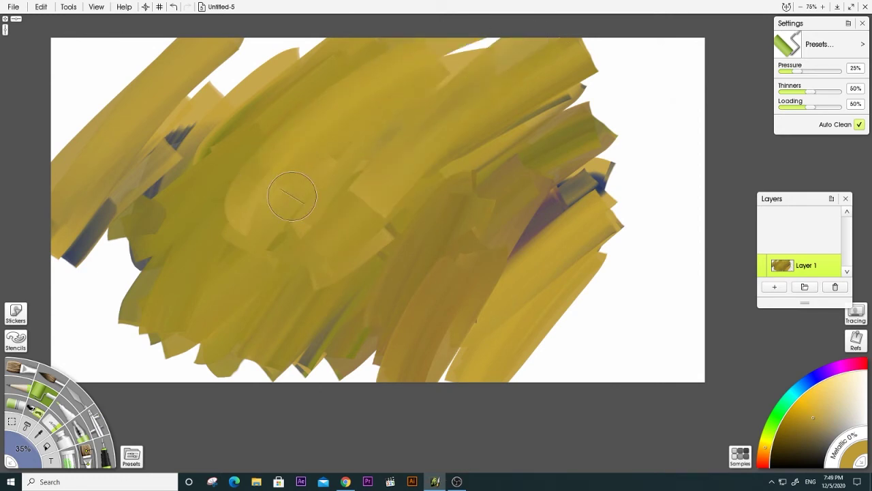
pyautogui.moveTo(258, 182)
pyautogui.mouseDown()
pyautogui.moveTo(209, 163)
pyautogui.moveTo(222, 132)
pyautogui.mouseUp()
pyautogui.moveTo(184, 321)
pyautogui.mouseDown()
pyautogui.moveTo(220, 363)
pyautogui.moveTo(207, 447)
pyautogui.mouseUp()
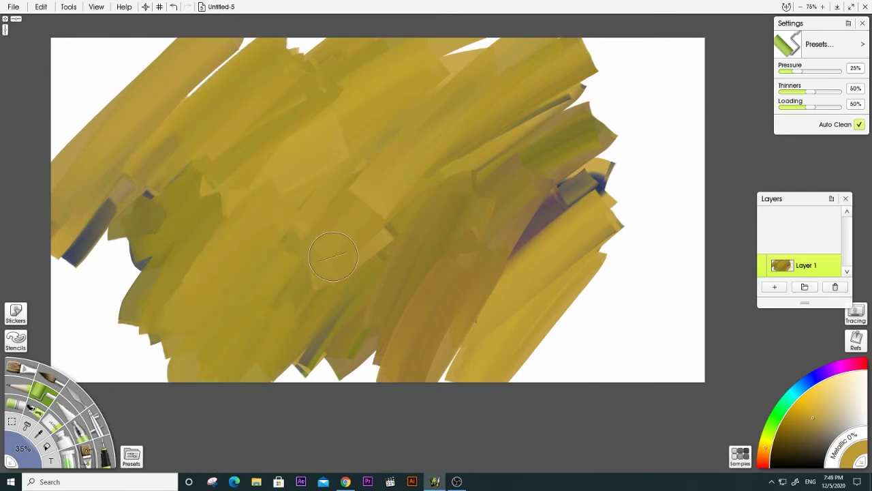
pyautogui.moveTo(333, 257)
pyautogui.mouseDown()
pyautogui.moveTo(273, 231)
pyautogui.moveTo(126, 197)
pyautogui.moveTo(120, 218)
pyautogui.moveTo(194, 346)
pyautogui.moveTo(102, 300)
pyautogui.moveTo(75, 341)
pyautogui.moveTo(205, 320)
pyautogui.moveTo(103, 308)
pyautogui.moveTo(71, 361)
pyautogui.moveTo(89, 82)
pyautogui.moveTo(136, 44)
pyautogui.moveTo(272, 58)
pyautogui.mouseUp()
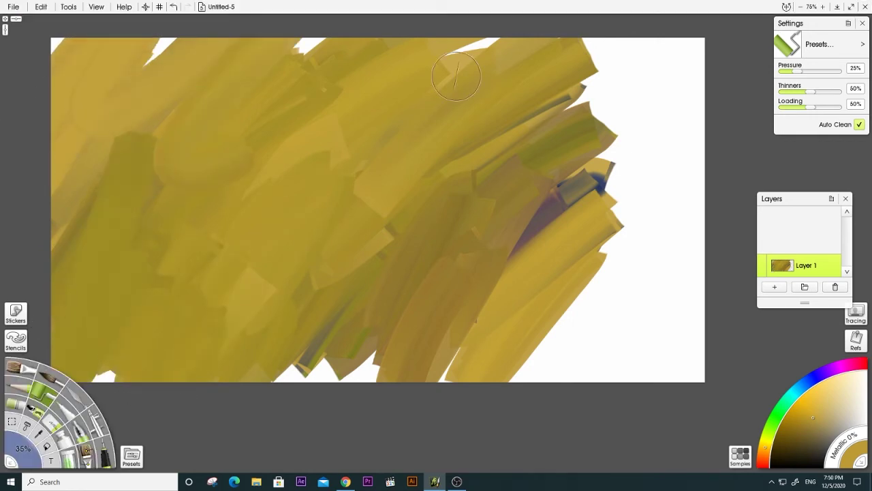
# Roll the yellow paint out over the canvas's right side, and pick violet to roll diagonal strokes across the lower right
pyautogui.moveTo(658, 180)
pyautogui.mouseDown()
pyautogui.moveTo(519, 361)
pyautogui.moveTo(555, 75)
pyautogui.moveTo(579, 48)
pyautogui.mouseUp()
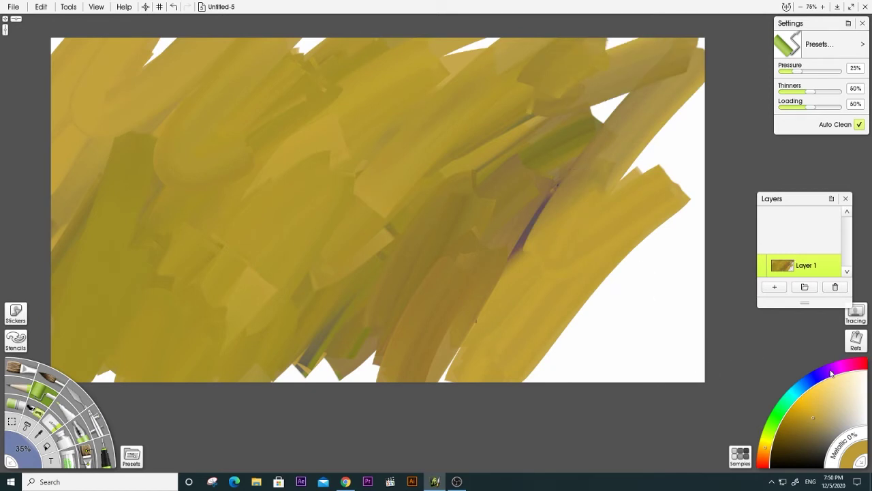
pyautogui.click(828, 371)
pyautogui.moveTo(586, 198); pyautogui.dragTo(490, 266)
pyautogui.moveTo(491, 362); pyautogui.dragTo(760, 187)
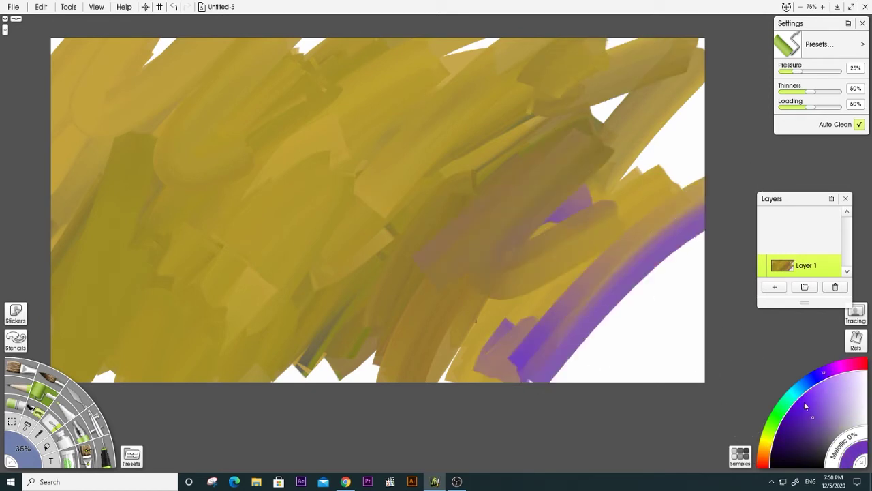
# Pick a golden yellow hue and roll it diagonally over the violet paint on the right side of the canvas
pyautogui.click(766, 446)
pyautogui.moveTo(680, 229); pyautogui.dragTo(606, 290)
pyautogui.moveTo(671, 178)
pyautogui.mouseDown()
pyautogui.moveTo(558, 300)
pyautogui.moveTo(573, 320)
pyautogui.mouseUp()
# Pick magenta and roll broad diagonal strokes over the right side, lower middle and upper-left corner of the canvas
pyautogui.click(845, 377)
pyautogui.moveTo(661, 266)
pyautogui.mouseDown()
pyautogui.moveTo(598, 333)
pyautogui.moveTo(702, 232)
pyautogui.mouseUp()
pyautogui.moveTo(681, 368)
pyautogui.mouseDown()
pyautogui.moveTo(709, 139)
pyautogui.moveTo(613, 126)
pyautogui.moveTo(504, 143)
pyautogui.moveTo(436, 75)
pyautogui.moveTo(468, 41)
pyautogui.moveTo(286, 48)
pyautogui.moveTo(44, 102)
pyautogui.mouseUp()
pyautogui.moveTo(504, 307)
pyautogui.mouseDown()
pyautogui.moveTo(375, 354)
pyautogui.moveTo(296, 400)
pyautogui.moveTo(471, 256)
pyautogui.mouseUp()
pyautogui.moveTo(410, 353)
pyautogui.mouseDown()
pyautogui.moveTo(559, 334)
pyautogui.moveTo(593, 368)
pyautogui.mouseUp()
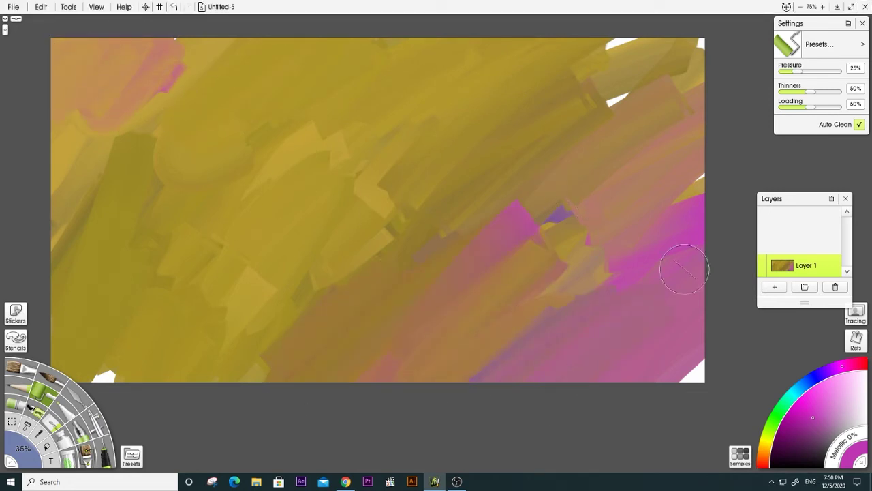
pyautogui.moveTo(634, 130)
pyautogui.mouseDown()
pyautogui.moveTo(674, 54)
pyautogui.moveTo(553, 75)
pyautogui.mouseUp()
pyautogui.moveTo(638, 197)
pyautogui.mouseDown()
pyautogui.moveTo(579, 272)
pyautogui.moveTo(634, 150)
pyautogui.moveTo(579, 92)
pyautogui.mouseUp()
pyautogui.moveTo(183, 53)
pyautogui.mouseDown()
pyautogui.moveTo(76, 152)
pyautogui.moveTo(62, 203)
pyautogui.mouseUp()
# Pick dark blue-violet shades and roll two diagonal strokes through the yellow area in the upper middle of the canvas
pyautogui.click(821, 376)
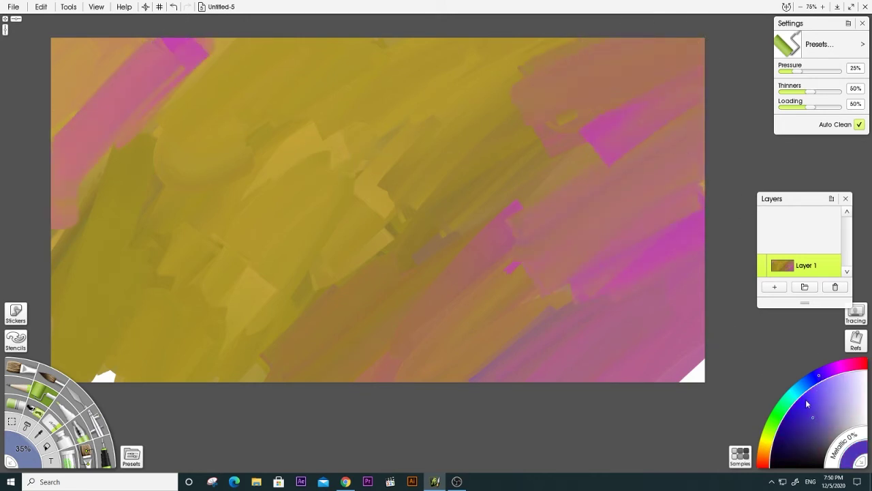
pyautogui.click(783, 433)
pyautogui.moveTo(360, 70); pyautogui.dragTo(232, 208)
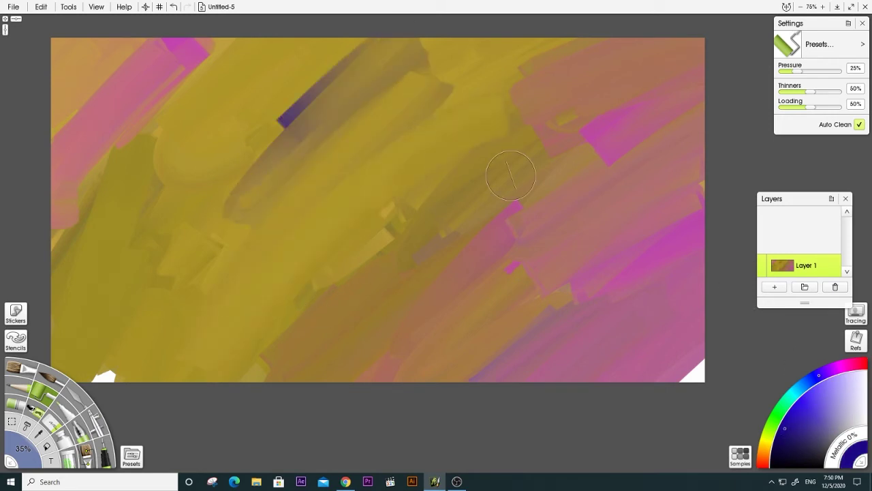
pyautogui.click(806, 422)
pyautogui.moveTo(496, 93); pyautogui.dragTo(340, 212)
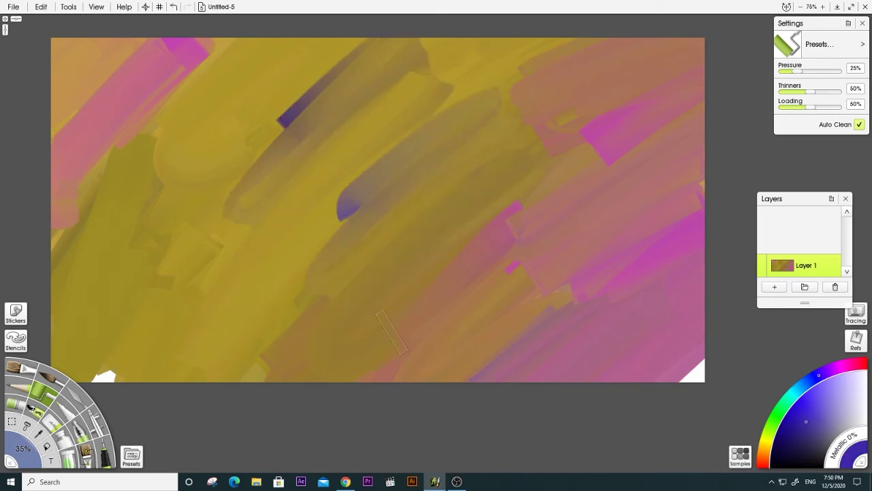
# Pick a darker blue-violet and roll it diagonally across the centre and lower middle, blending into the pink area
pyautogui.click(781, 444)
pyautogui.moveTo(534, 176)
pyautogui.mouseDown()
pyautogui.moveTo(368, 314)
pyautogui.moveTo(300, 307)
pyautogui.mouseUp()
pyautogui.moveTo(297, 248)
pyautogui.mouseDown()
pyautogui.moveTo(434, 142)
pyautogui.moveTo(506, 231)
pyautogui.mouseUp()
pyautogui.moveTo(631, 170); pyautogui.dragTo(477, 242)
pyautogui.moveTo(420, 358)
pyautogui.mouseDown()
pyautogui.moveTo(640, 153)
pyautogui.moveTo(282, 347)
pyautogui.mouseUp()
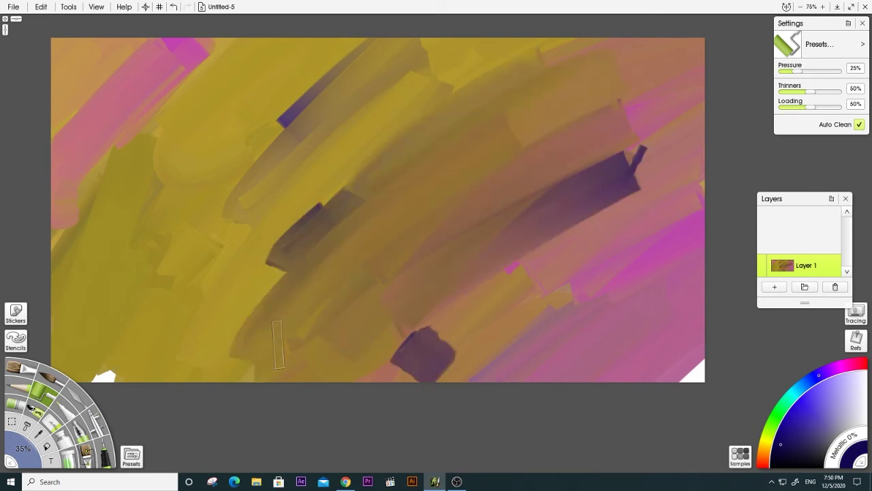
# Continue rolling dark blue-violet strokes through the lower-left and upper-middle yellow areas and near the left edge
pyautogui.moveTo(354, 317)
pyautogui.mouseDown()
pyautogui.moveTo(524, 259)
pyautogui.moveTo(436, 375)
pyautogui.mouseUp()
pyautogui.moveTo(351, 279); pyautogui.dragTo(184, 391)
pyautogui.moveTo(252, 293); pyautogui.dragTo(103, 375)
pyautogui.moveTo(290, 160)
pyautogui.mouseDown()
pyautogui.moveTo(136, 321)
pyautogui.moveTo(327, 143)
pyautogui.mouseUp()
pyautogui.moveTo(348, 194)
pyautogui.mouseDown()
pyautogui.moveTo(255, 389)
pyautogui.moveTo(447, 191)
pyautogui.mouseUp()
pyautogui.moveTo(378, 113)
pyautogui.mouseDown()
pyautogui.moveTo(160, 286)
pyautogui.moveTo(303, 102)
pyautogui.mouseUp()
pyautogui.moveTo(303, 102); pyautogui.dragTo(191, 177)
pyautogui.moveTo(91, 286); pyautogui.dragTo(75, 327)
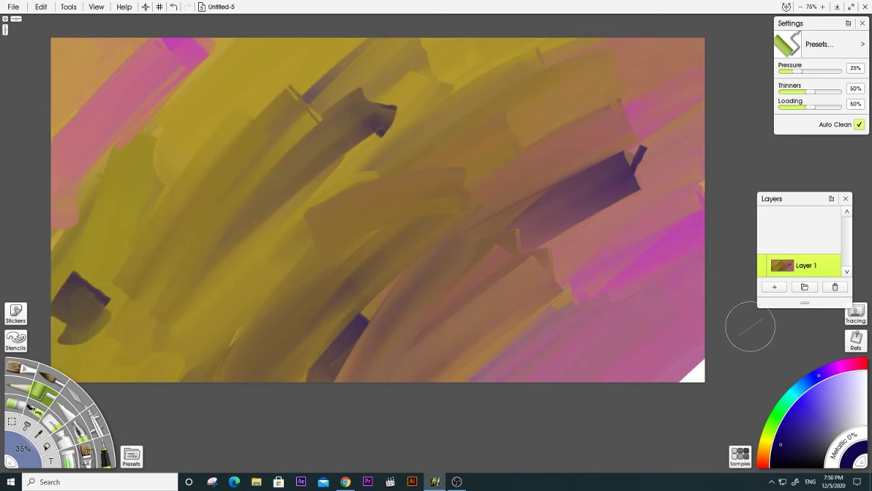
# Pick dark magenta and roll diagonal strokes over the upper middle and right side, down toward the lower middle
pyautogui.click(845, 371)
pyautogui.moveTo(569, 133); pyautogui.dragTo(463, 192)
pyautogui.moveTo(617, 40); pyautogui.dragTo(528, 89)
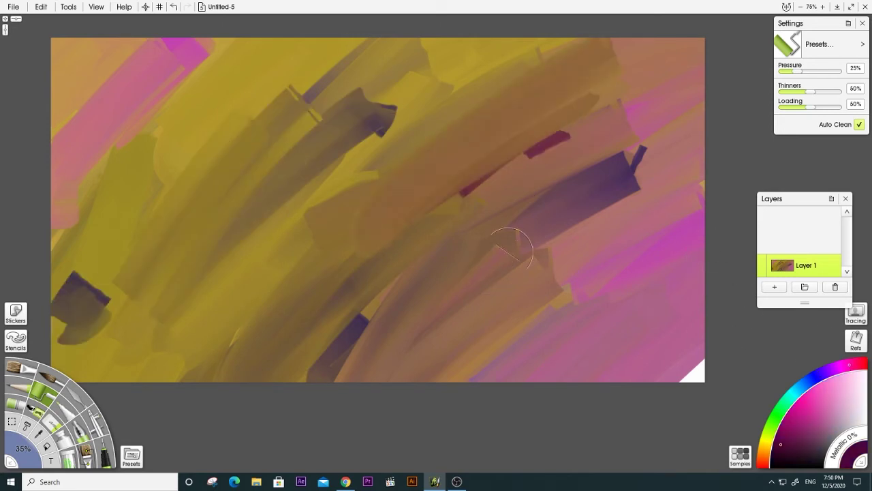
pyautogui.moveTo(623, 235); pyautogui.dragTo(671, 176)
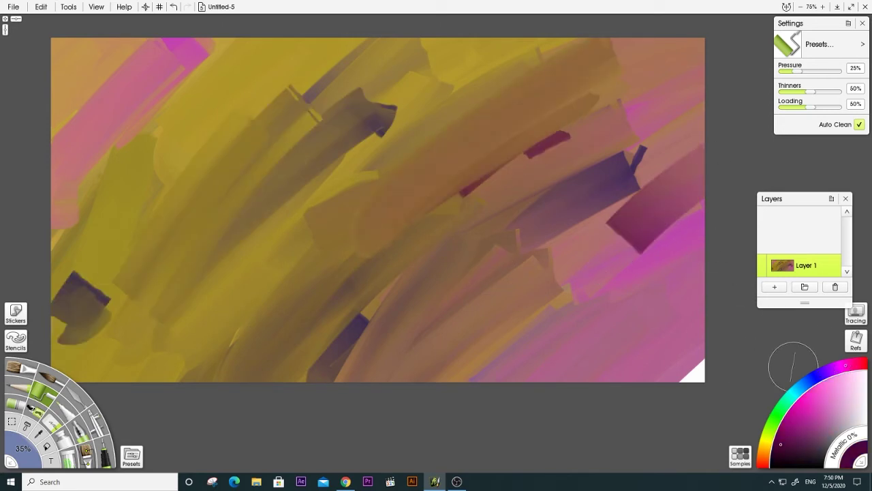
pyautogui.moveTo(617, 130); pyautogui.dragTo(566, 170)
pyautogui.moveTo(668, 133); pyautogui.dragTo(419, 354)
# Pick dark blue and roll broad diagonal strokes across the upper middle and upper right of the canvas
pyautogui.click(821, 371)
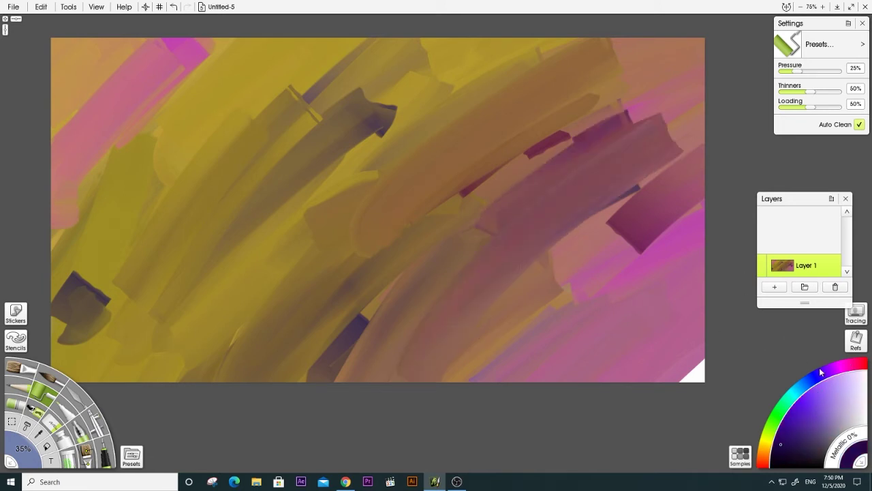
pyautogui.moveTo(550, 133)
pyautogui.mouseDown()
pyautogui.moveTo(662, 45)
pyautogui.moveTo(523, 122)
pyautogui.mouseUp()
pyautogui.moveTo(524, 122); pyautogui.dragTo(685, 51)
pyautogui.moveTo(576, 66); pyautogui.dragTo(402, 114)
pyautogui.moveTo(443, 55)
pyautogui.mouseDown()
pyautogui.moveTo(365, 126)
pyautogui.moveTo(280, 178)
pyautogui.mouseUp()
pyautogui.moveTo(474, 156); pyautogui.dragTo(293, 256)
pyautogui.moveTo(293, 255); pyautogui.dragTo(395, 119)
# Roll more dark blue strokes from the canvas's centre down toward the lower left, blending them into the brown and yellow
pyautogui.moveTo(307, 202); pyautogui.dragTo(322, 191)
pyautogui.moveTo(282, 226); pyautogui.dragTo(207, 310)
pyautogui.moveTo(279, 242)
pyautogui.mouseDown()
pyautogui.moveTo(307, 331)
pyautogui.moveTo(425, 212)
pyautogui.mouseUp()
pyautogui.moveTo(528, 157); pyautogui.dragTo(307, 269)
pyautogui.moveTo(244, 277); pyautogui.dragTo(343, 167)
pyautogui.moveTo(370, 140); pyautogui.dragTo(293, 256)
pyautogui.moveTo(591, 184)
pyautogui.mouseDown()
pyautogui.moveTo(497, 272)
pyautogui.moveTo(368, 361)
pyautogui.mouseUp()
pyautogui.moveTo(361, 242); pyautogui.dragTo(228, 389)
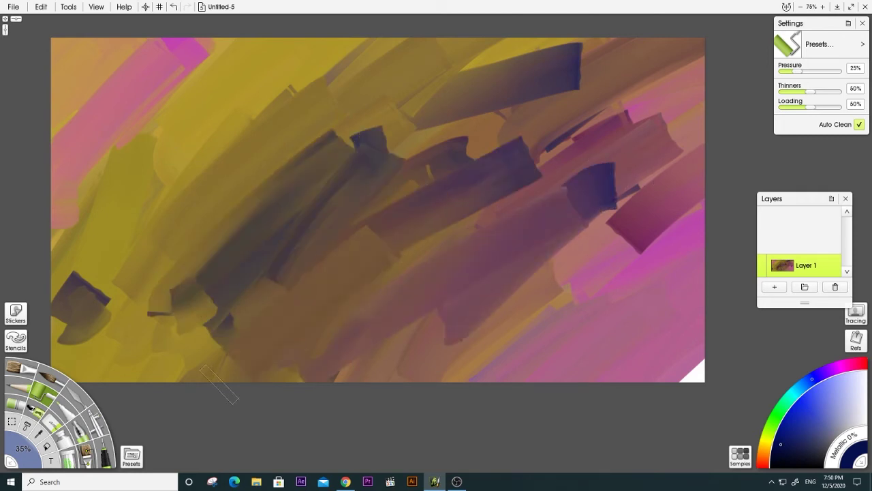
# Add dark blue roller strokes at the bottom middle, right of centre and across the left yellow area
pyautogui.moveTo(436, 316); pyautogui.dragTo(375, 400)
pyautogui.moveTo(478, 330); pyautogui.dragTo(352, 399)
pyautogui.moveTo(490, 208); pyautogui.dragTo(499, 184)
pyautogui.moveTo(251, 169); pyautogui.dragTo(104, 302)
pyautogui.moveTo(104, 301); pyautogui.dragTo(219, 178)
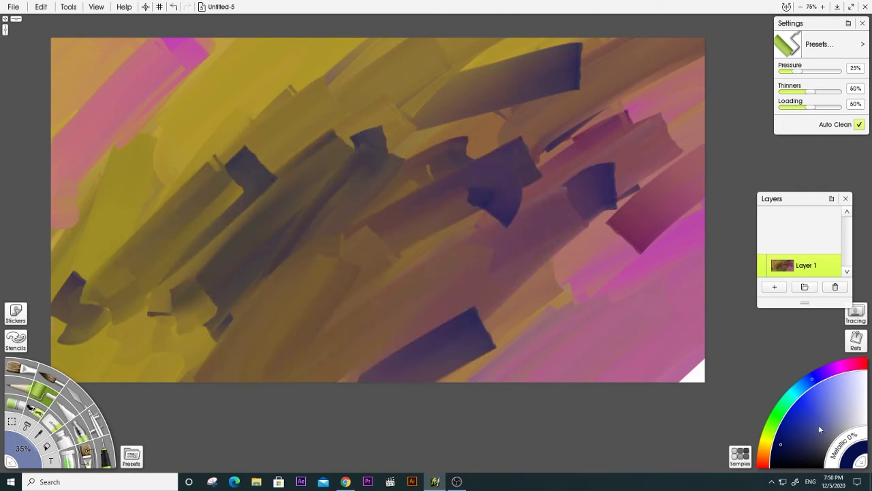
# Pick a dark golden brown and roll it diagonally over the left side, upper middle and right of the canvas
pyautogui.click(803, 437)
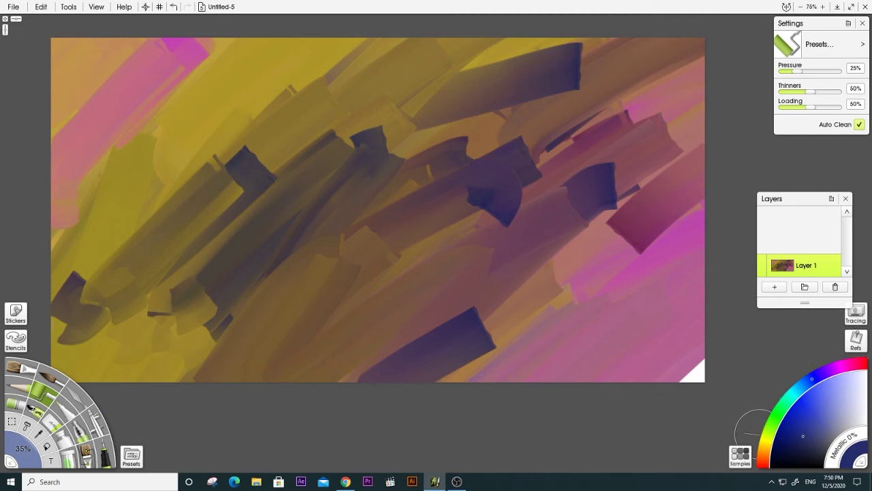
pyautogui.click(764, 449)
pyautogui.moveTo(327, 208)
pyautogui.mouseDown()
pyautogui.moveTo(204, 116)
pyautogui.moveTo(97, 186)
pyautogui.moveTo(29, 175)
pyautogui.moveTo(195, 224)
pyautogui.moveTo(209, 166)
pyautogui.moveTo(139, 140)
pyautogui.moveTo(358, 164)
pyautogui.moveTo(234, 243)
pyautogui.moveTo(123, 347)
pyautogui.moveTo(164, 362)
pyautogui.mouseUp()
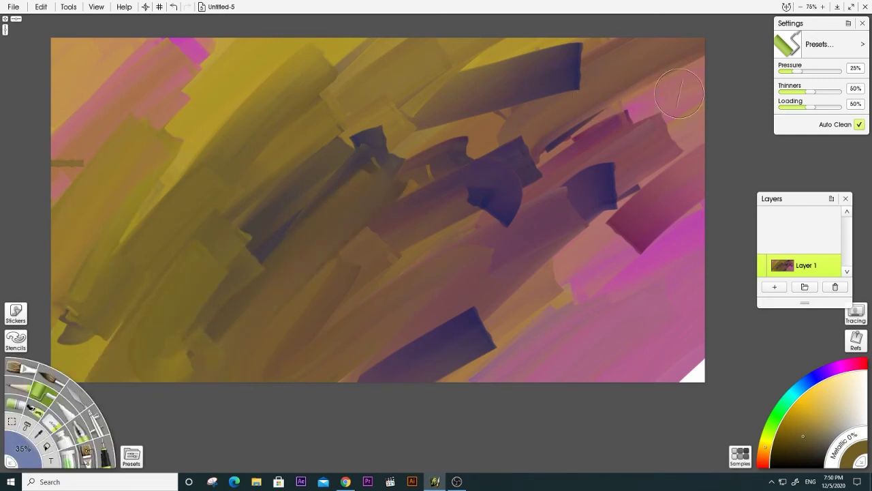
pyautogui.moveTo(680, 93)
pyautogui.mouseDown()
pyautogui.moveTo(563, 72)
pyautogui.moveTo(525, 206)
pyautogui.moveTo(619, 195)
pyautogui.moveTo(470, 173)
pyautogui.moveTo(312, 171)
pyautogui.moveTo(471, 227)
pyautogui.mouseUp()
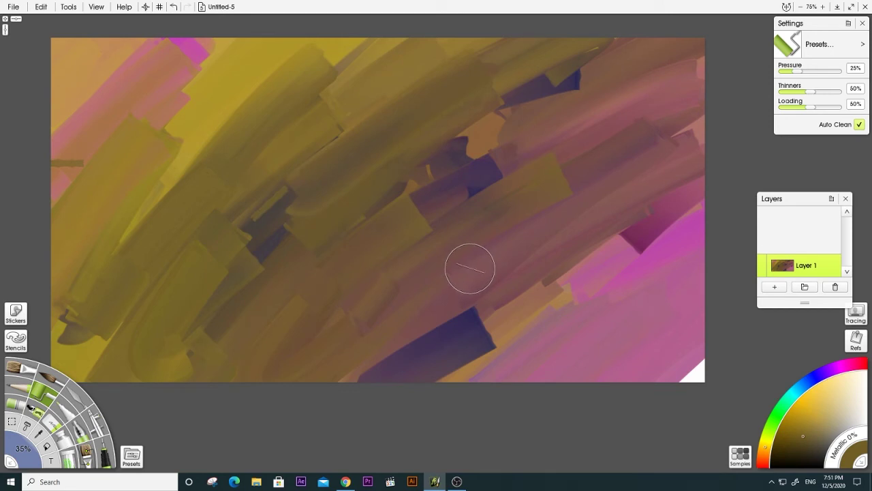
# Roll the golden brown in long diagonal strokes through the centre and bottom middle, covering the dark blue patches
pyautogui.moveTo(569, 235); pyautogui.dragTo(470, 334)
pyautogui.moveTo(555, 140)
pyautogui.mouseDown()
pyautogui.moveTo(327, 301)
pyautogui.moveTo(234, 434)
pyautogui.mouseUp()
pyautogui.moveTo(555, 152); pyautogui.dragTo(403, 446)
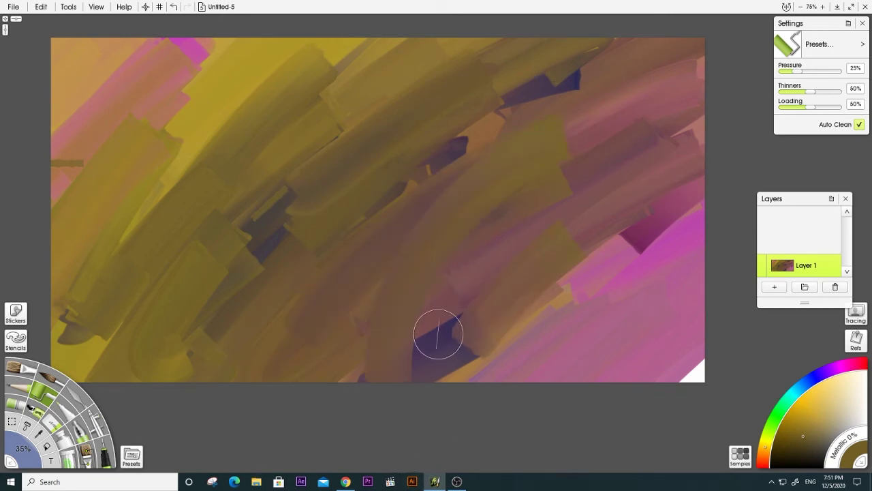
pyautogui.hotkey('ctrl', 'z')
pyautogui.hotkey('ctrl', 'z')
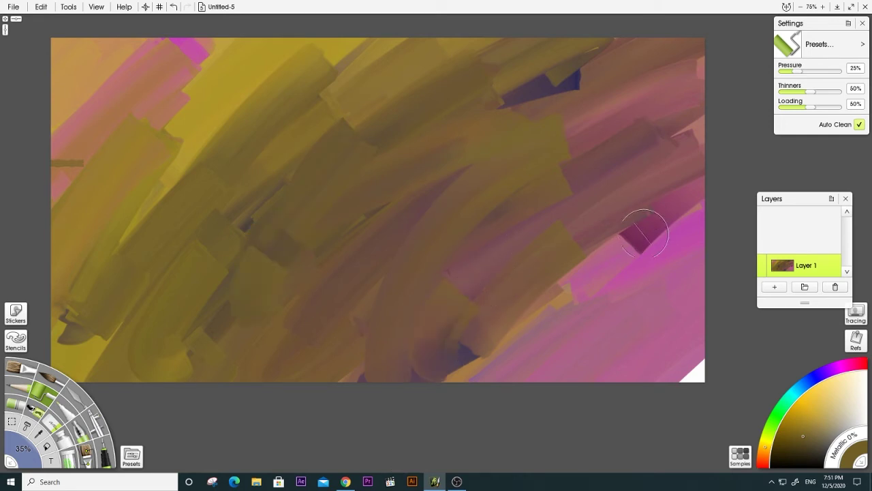
# Roll the golden brown over the magenta lower-right area, covering the white corner, and through the centre right
pyautogui.hotkey('ctrl', 'z')
pyautogui.hotkey('ctrl', 'z')
pyautogui.hotkey('ctrl', 'z')
pyautogui.hotkey('ctrl', 'z')
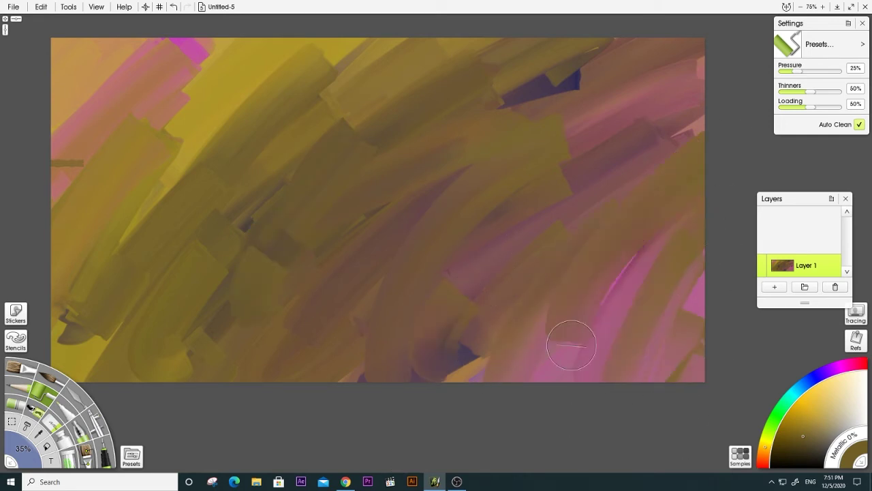
pyautogui.hotkey('ctrl', 'z')
pyautogui.hotkey('ctrl', 'z')
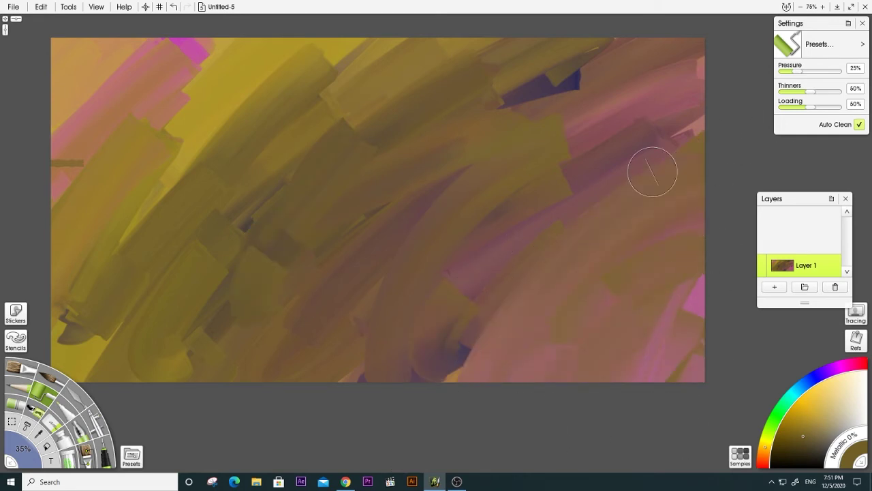
pyautogui.moveTo(365, 339)
pyautogui.mouseDown()
pyautogui.moveTo(584, 177)
pyautogui.moveTo(606, 170)
pyautogui.mouseUp()
pyautogui.moveTo(490, 266); pyautogui.dragTo(648, 145)
# Blend more golden brown along the upper right, then diagonally across the middle and upper left of the painting
pyautogui.press('space')
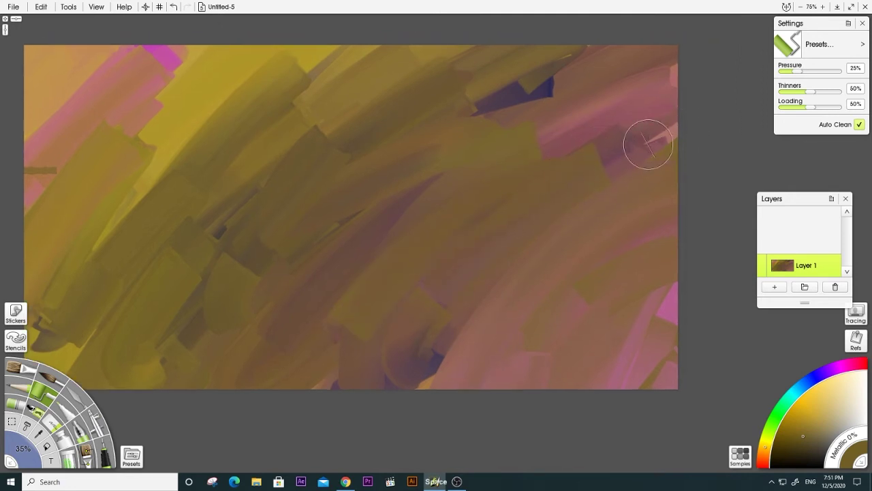
pyautogui.hotkey('ctrl', 'z')
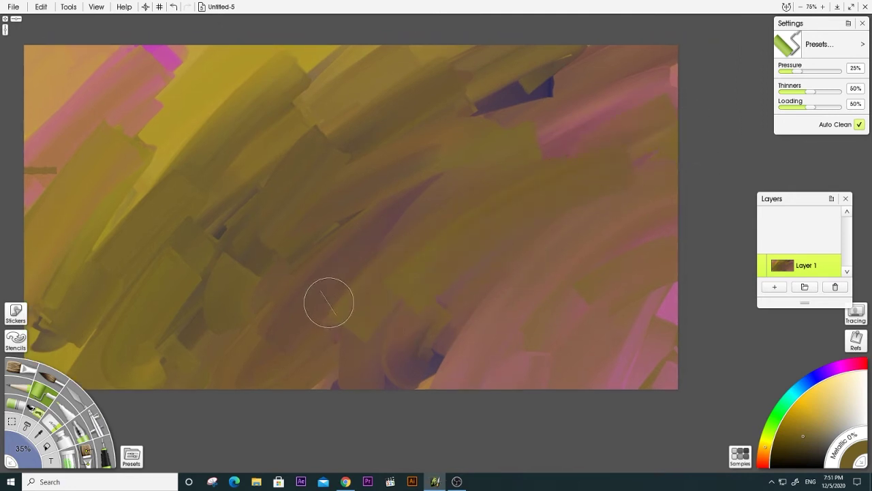
pyautogui.press('space')
pyautogui.moveTo(375, 216)
pyautogui.mouseDown()
pyautogui.moveTo(453, 212)
pyautogui.moveTo(440, 236)
pyautogui.mouseUp()
pyautogui.moveTo(259, 301); pyautogui.dragTo(511, 147)
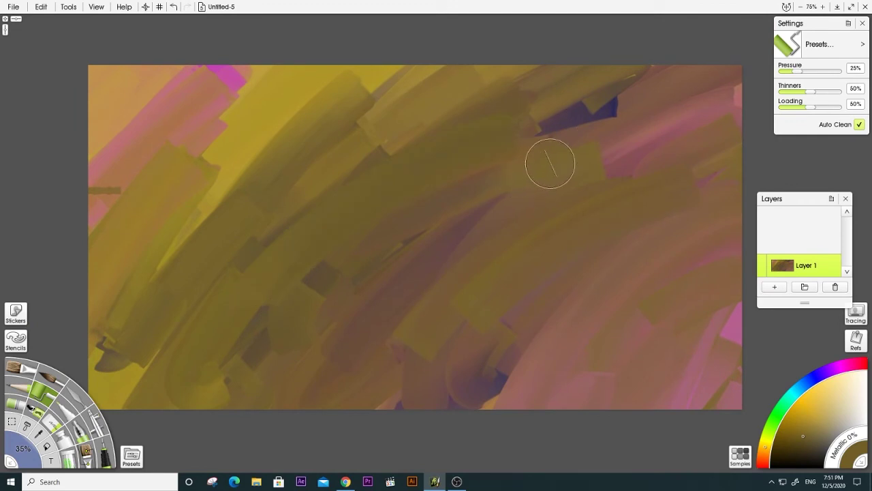
pyautogui.moveTo(338, 187)
pyautogui.mouseDown()
pyautogui.moveTo(413, 89)
pyautogui.moveTo(356, 135)
pyautogui.mouseUp()
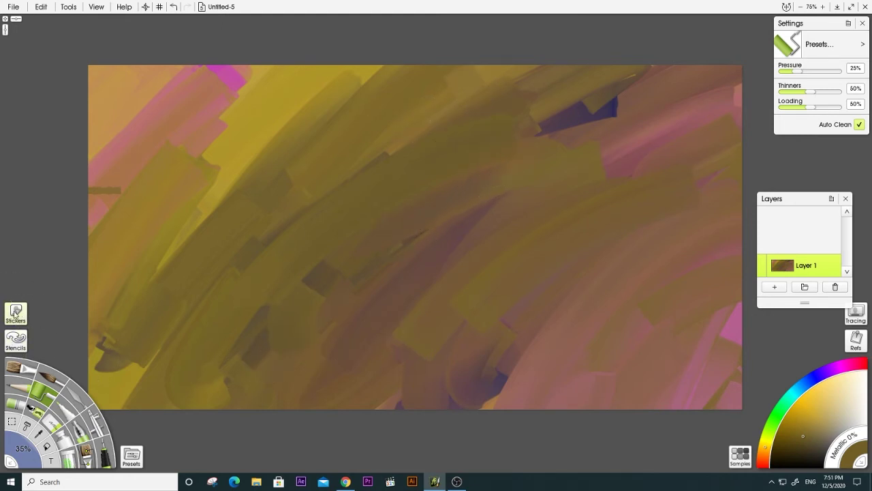
# Place the Arty Flower stencil from the Fun group over the middle of the painting and close the stencil collection
pyautogui.click(20, 341)
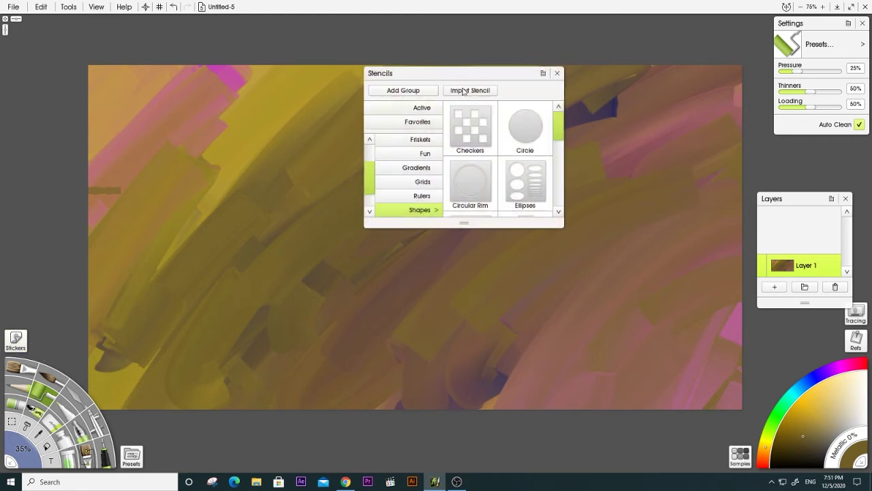
pyautogui.click(425, 154)
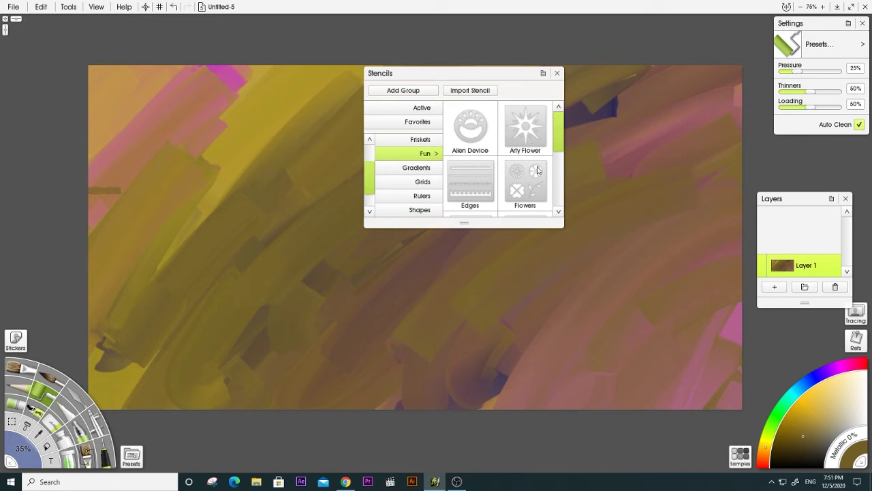
pyautogui.moveTo(551, 143); pyautogui.dragTo(378, 226)
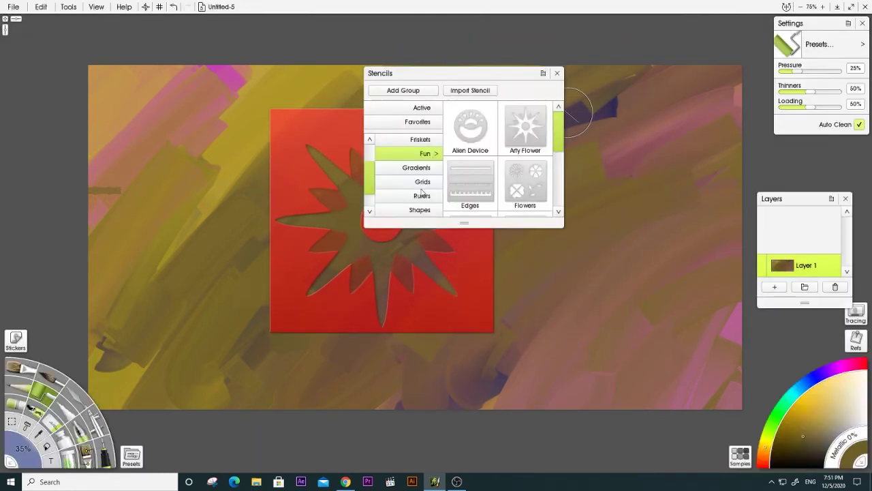
pyautogui.click(557, 73)
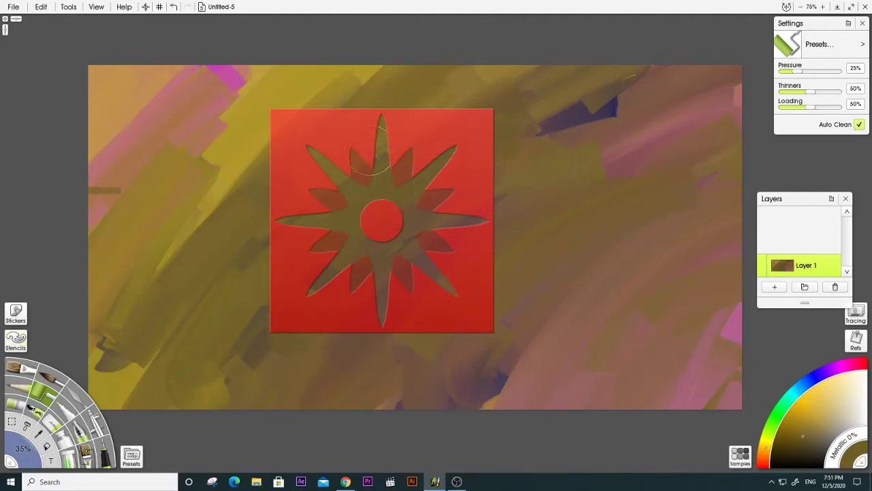
# Pick bright pink-magenta and roll it over the Arty Flower stencil, filling its openings and passing its edges
pyautogui.click(846, 375)
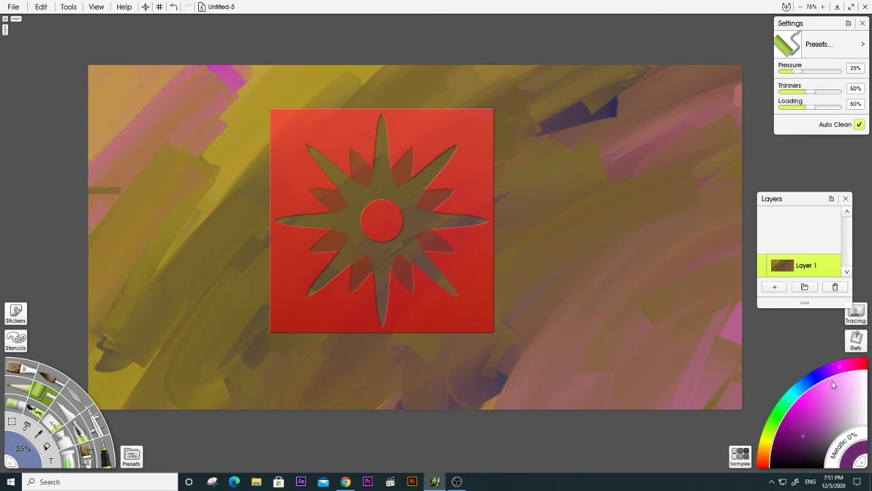
pyautogui.click(821, 401)
pyautogui.moveTo(300, 222); pyautogui.dragTo(381, 126)
pyautogui.moveTo(341, 191); pyautogui.dragTo(290, 222)
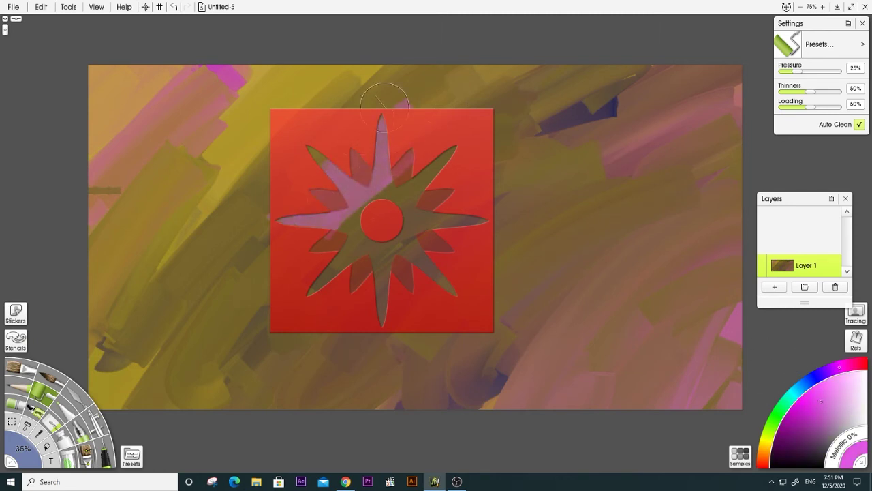
pyautogui.moveTo(383, 97); pyautogui.dragTo(266, 194)
pyautogui.moveTo(477, 204)
pyautogui.mouseDown()
pyautogui.moveTo(377, 336)
pyautogui.moveTo(368, 267)
pyautogui.moveTo(387, 180)
pyautogui.moveTo(326, 276)
pyautogui.moveTo(355, 263)
pyautogui.moveTo(361, 290)
pyautogui.moveTo(416, 242)
pyautogui.moveTo(409, 258)
pyautogui.moveTo(436, 171)
pyautogui.moveTo(483, 121)
pyautogui.moveTo(402, 194)
pyautogui.moveTo(364, 181)
pyautogui.moveTo(388, 172)
pyautogui.moveTo(505, 249)
pyautogui.moveTo(433, 242)
pyautogui.moveTo(460, 192)
pyautogui.moveTo(337, 203)
pyautogui.moveTo(317, 216)
pyautogui.mouseUp()
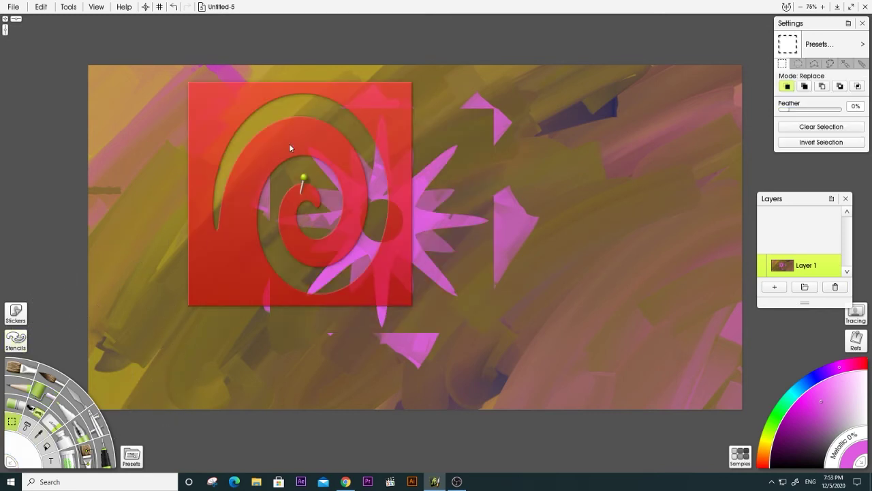
# Move the spiral stencil over the right half of the painted flower and switch back to the Paint Roller
pyautogui.moveTo(290, 145)
pyautogui.mouseDown()
pyautogui.moveTo(278, 146)
pyautogui.moveTo(287, 158)
pyautogui.mouseUp()
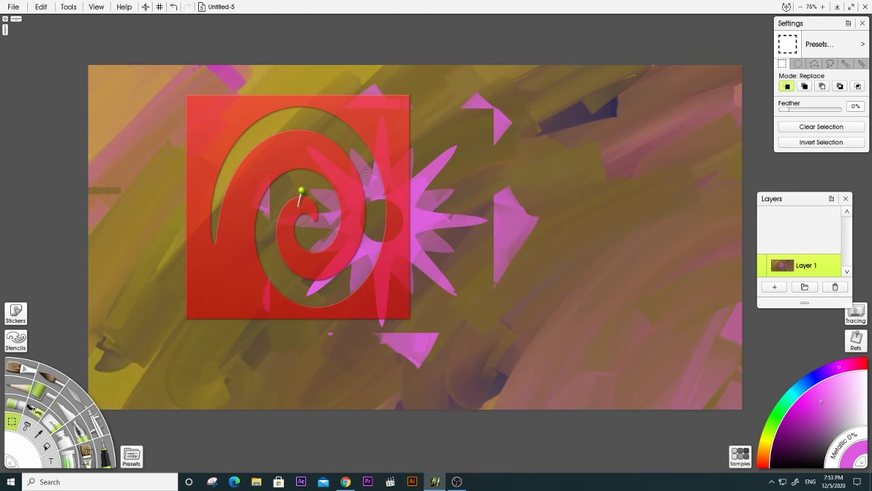
pyautogui.moveTo(352, 165); pyautogui.dragTo(517, 195)
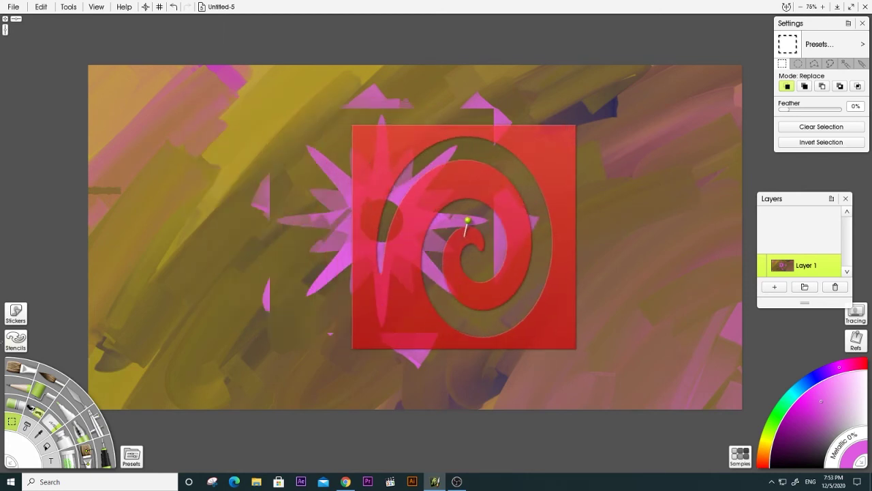
pyautogui.click(43, 395)
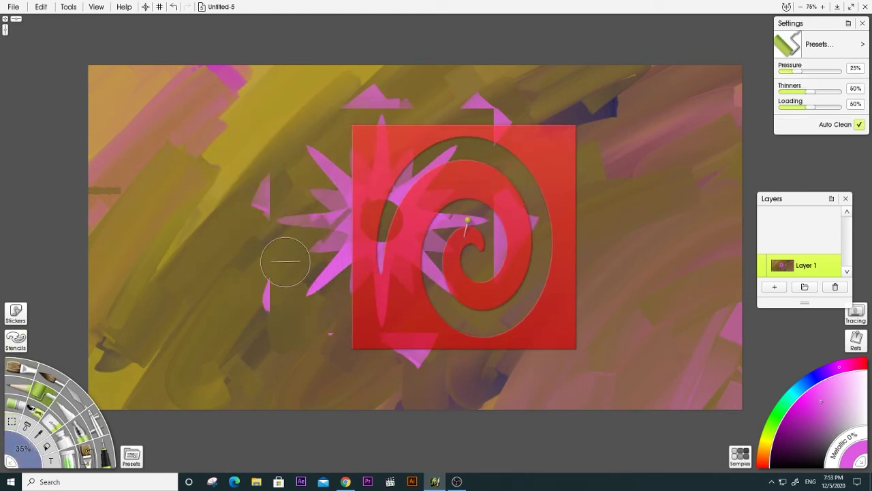
# Move the spiral stencil back over the left half of the painted pink flower with the Paint Roller active
pyautogui.rightClick(285, 255)
pyautogui.click(366, 186)
pyautogui.moveTo(366, 186); pyautogui.dragTo(194, 192)
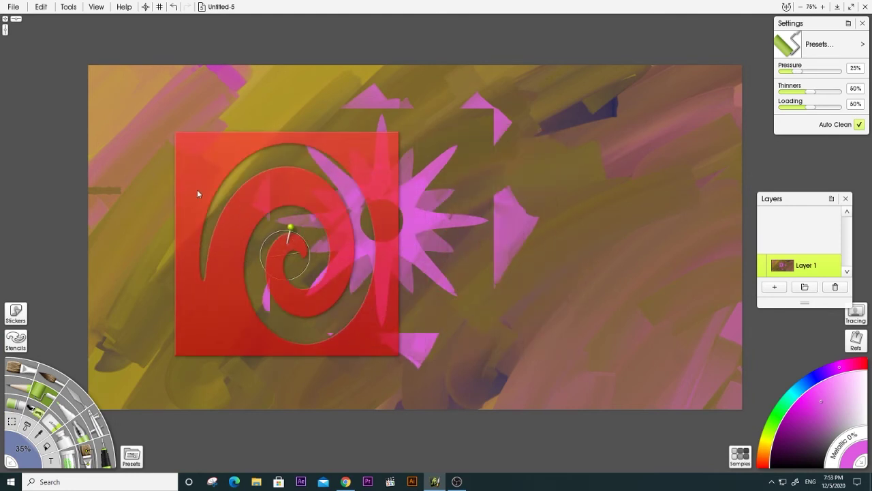
# Roll pink-magenta paint through the spiral stencil, pick dark brown and roll it through the same openings
pyautogui.moveTo(167, 321)
pyautogui.mouseDown()
pyautogui.moveTo(300, 153)
pyautogui.moveTo(204, 238)
pyautogui.moveTo(303, 161)
pyautogui.moveTo(371, 240)
pyautogui.mouseUp()
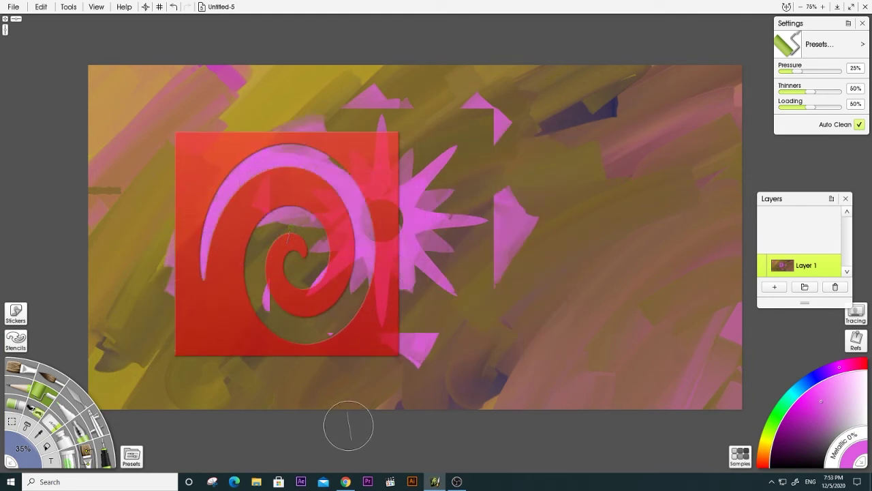
pyautogui.click(770, 465)
pyautogui.click(811, 447)
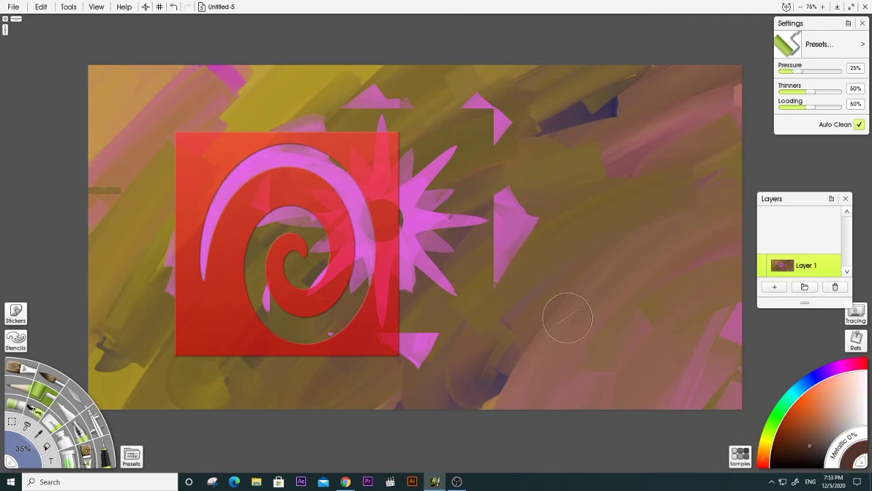
pyautogui.moveTo(204, 269)
pyautogui.mouseDown()
pyautogui.moveTo(232, 283)
pyautogui.moveTo(293, 167)
pyautogui.mouseUp()
pyautogui.moveTo(188, 312)
pyautogui.mouseDown()
pyautogui.moveTo(272, 164)
pyautogui.moveTo(340, 179)
pyautogui.mouseUp()
# Move the spiral stencil to the right of the pink flower and roll dark brown paint through it
pyautogui.moveTo(150, 203)
pyautogui.mouseDown()
pyautogui.moveTo(229, 179)
pyautogui.moveTo(294, 163)
pyautogui.moveTo(326, 205)
pyautogui.moveTo(266, 143)
pyautogui.moveTo(343, 176)
pyautogui.moveTo(354, 274)
pyautogui.moveTo(315, 371)
pyautogui.moveTo(261, 246)
pyautogui.moveTo(340, 276)
pyautogui.moveTo(253, 267)
pyautogui.moveTo(300, 225)
pyautogui.moveTo(263, 305)
pyautogui.moveTo(329, 334)
pyautogui.moveTo(337, 191)
pyautogui.moveTo(264, 215)
pyautogui.moveTo(281, 221)
pyautogui.moveTo(261, 283)
pyautogui.moveTo(317, 325)
pyautogui.moveTo(302, 177)
pyautogui.moveTo(277, 219)
pyautogui.moveTo(270, 308)
pyautogui.moveTo(294, 211)
pyautogui.moveTo(274, 170)
pyautogui.moveTo(362, 184)
pyautogui.moveTo(549, 175)
pyautogui.moveTo(546, 154)
pyautogui.mouseUp()
pyautogui.moveTo(531, 98)
pyautogui.mouseDown()
pyautogui.moveTo(461, 212)
pyautogui.moveTo(497, 145)
pyautogui.moveTo(519, 148)
pyautogui.mouseUp()
# Move the spiral stencil over the flower, remove it, and roll diagonal strokes across the flower and the left spiral
pyautogui.moveTo(547, 199)
pyautogui.mouseDown()
pyautogui.moveTo(599, 164)
pyautogui.moveTo(589, 140)
pyautogui.moveTo(507, 133)
pyautogui.moveTo(631, 363)
pyautogui.moveTo(600, 340)
pyautogui.moveTo(546, 334)
pyautogui.moveTo(557, 358)
pyautogui.moveTo(580, 217)
pyautogui.moveTo(566, 234)
pyautogui.moveTo(565, 190)
pyautogui.moveTo(523, 120)
pyautogui.moveTo(339, 123)
pyautogui.moveTo(625, 107)
pyautogui.moveTo(378, 106)
pyautogui.mouseUp()
pyautogui.rightClick(378, 107)
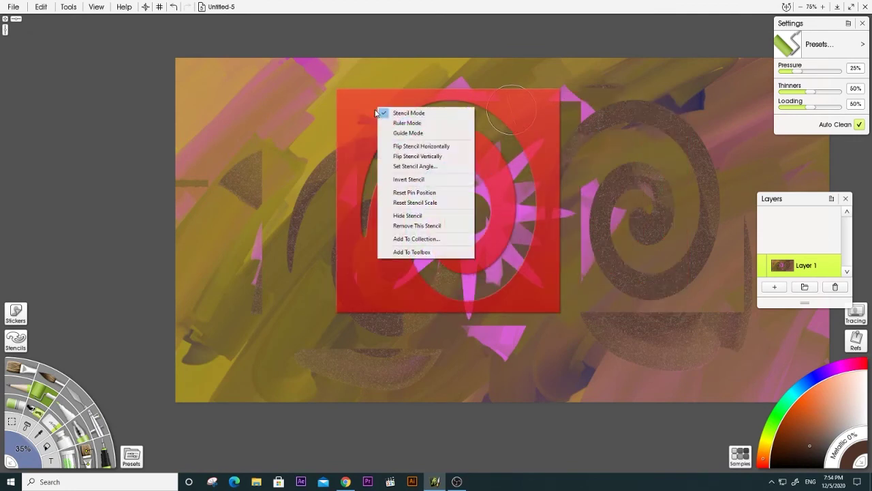
pyautogui.click(424, 226)
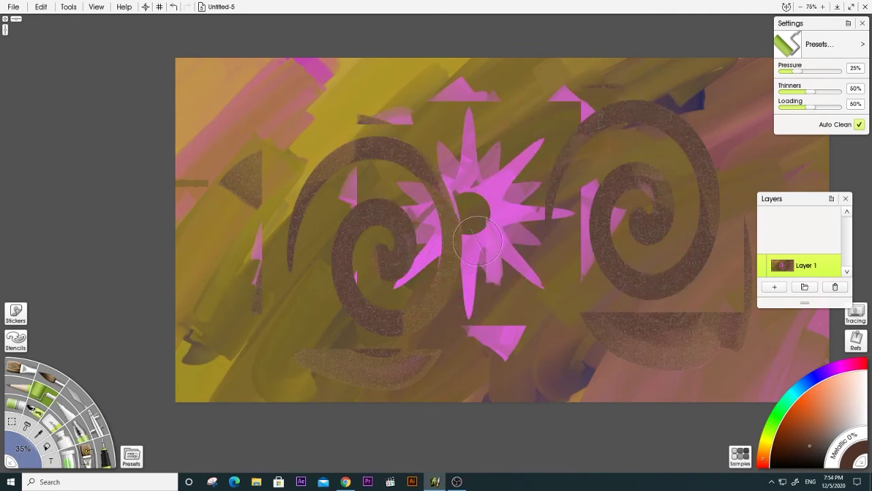
pyautogui.moveTo(492, 203)
pyautogui.mouseDown()
pyautogui.moveTo(451, 259)
pyautogui.moveTo(520, 179)
pyautogui.mouseUp()
pyautogui.moveTo(456, 136); pyautogui.dragTo(395, 347)
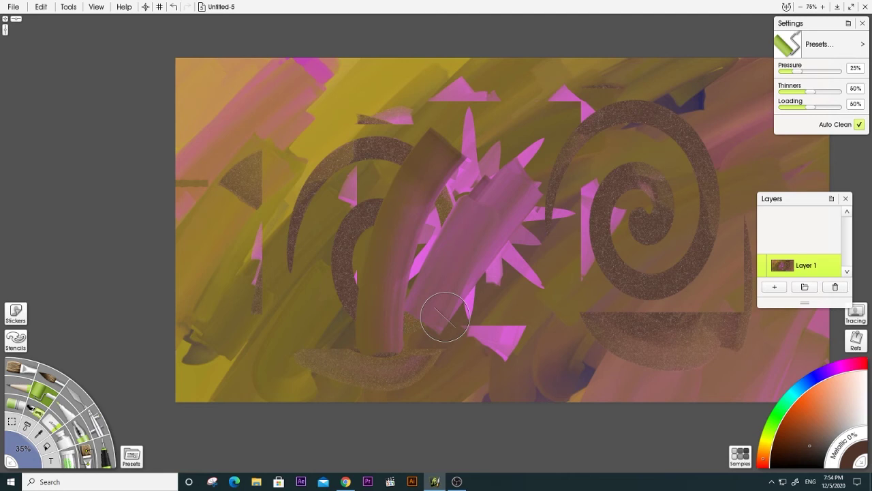
# Clear all the paint from Layer 1 and deselect the canvas
pyautogui.hotkey('ctrl', 'a')
pyautogui.press('Delete')
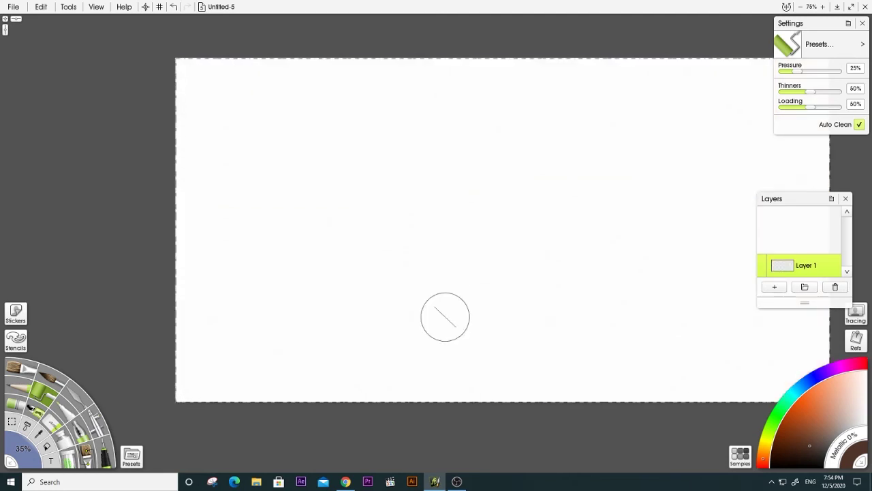
pyautogui.hotkey('ctrl', 'd')
pyautogui.moveTo(430, 304); pyautogui.dragTo(341, 309)
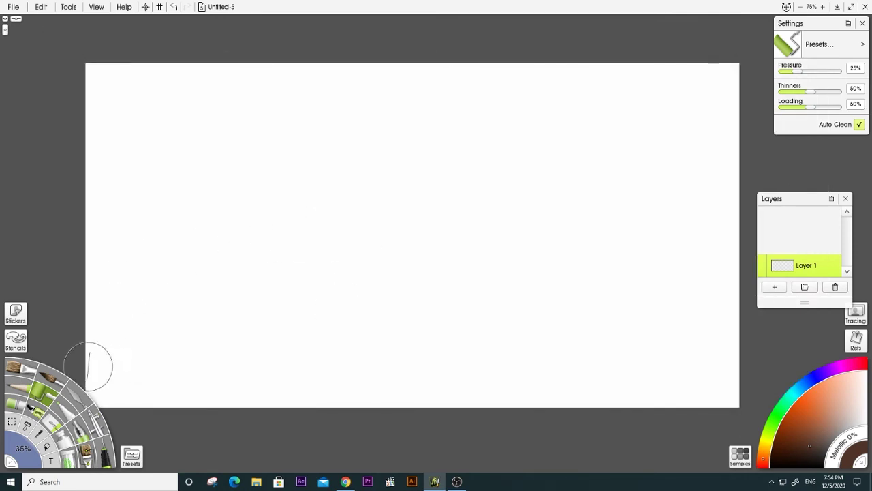
# Sketch short, light diagonal hatching strokes with the Pencil on the left half of the blank canvas
pyautogui.click(22, 386)
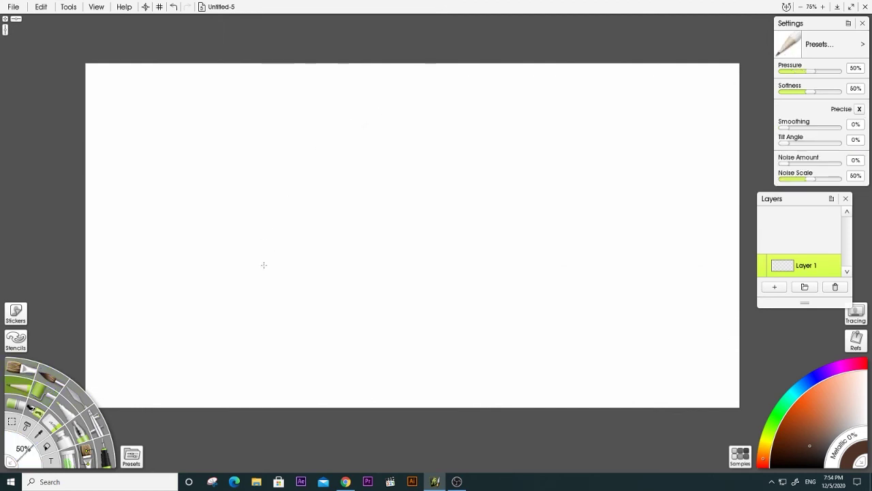
pyautogui.moveTo(274, 258)
pyautogui.mouseDown()
pyautogui.moveTo(349, 177)
pyautogui.moveTo(280, 225)
pyautogui.mouseUp()
pyautogui.moveTo(338, 175); pyautogui.dragTo(276, 245)
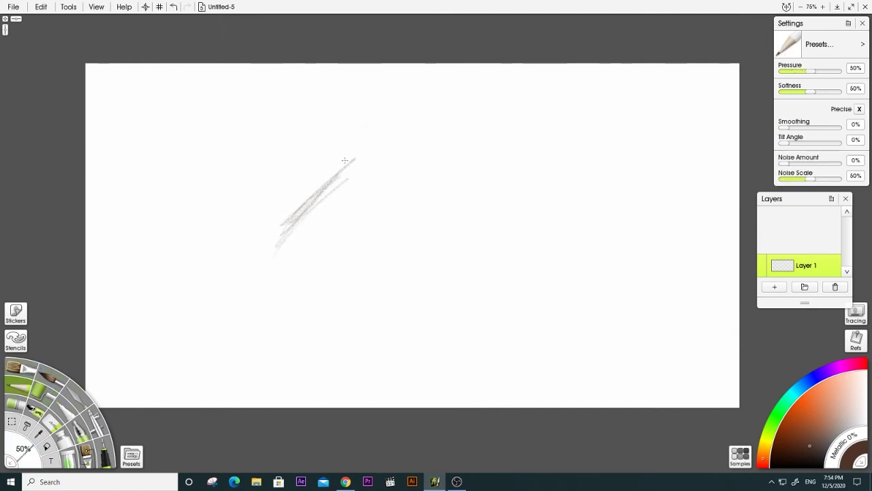
pyautogui.moveTo(305, 207)
pyautogui.mouseDown()
pyautogui.moveTo(355, 167)
pyautogui.moveTo(310, 270)
pyautogui.mouseUp()
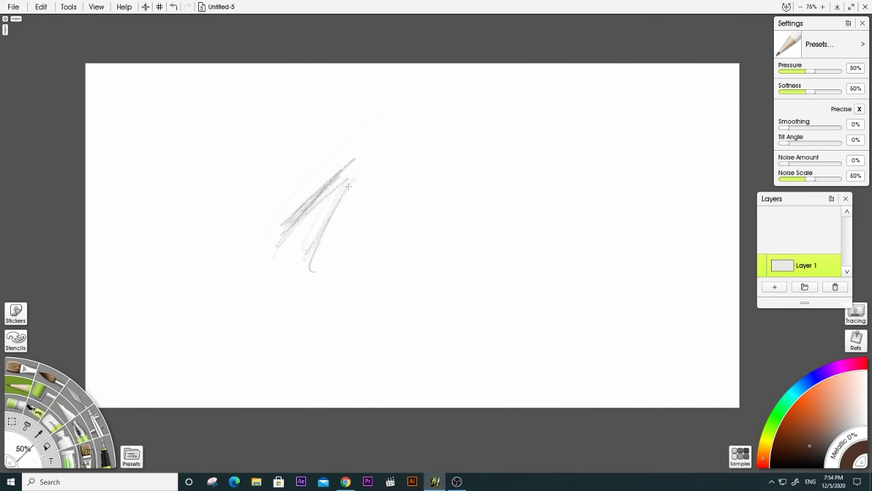
pyautogui.moveTo(358, 197)
pyautogui.mouseDown()
pyautogui.moveTo(325, 295)
pyautogui.moveTo(344, 259)
pyautogui.moveTo(338, 283)
pyautogui.mouseUp()
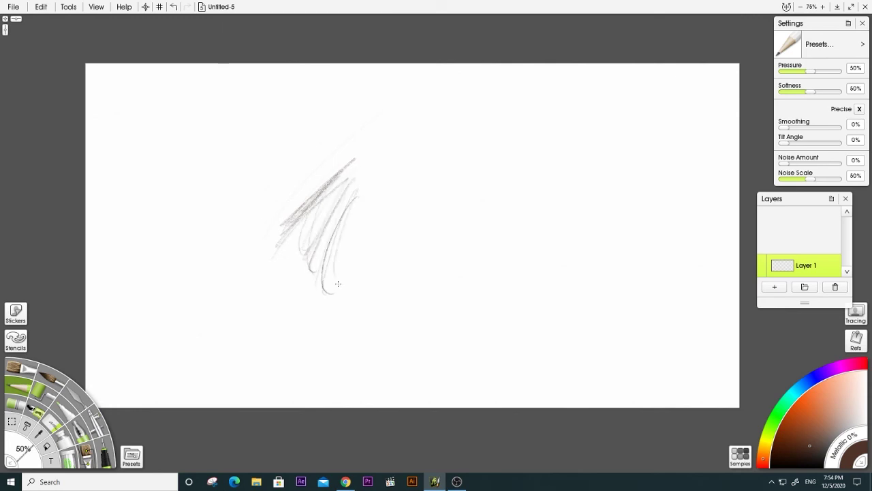
# Draw five long, curved, roughly vertical pencil lines across the middle and right half of the canvas
pyautogui.moveTo(460, 137); pyautogui.dragTo(448, 368)
pyautogui.moveTo(525, 130)
pyautogui.mouseDown()
pyautogui.moveTo(481, 224)
pyautogui.moveTo(489, 337)
pyautogui.mouseUp()
pyautogui.hotkey('ctrl', 'z')
pyautogui.moveTo(563, 132)
pyautogui.mouseDown()
pyautogui.moveTo(490, 237)
pyautogui.moveTo(520, 361)
pyautogui.mouseUp()
pyautogui.moveTo(615, 145)
pyautogui.mouseDown()
pyautogui.moveTo(578, 157)
pyautogui.moveTo(539, 310)
pyautogui.moveTo(575, 379)
pyautogui.mouseUp()
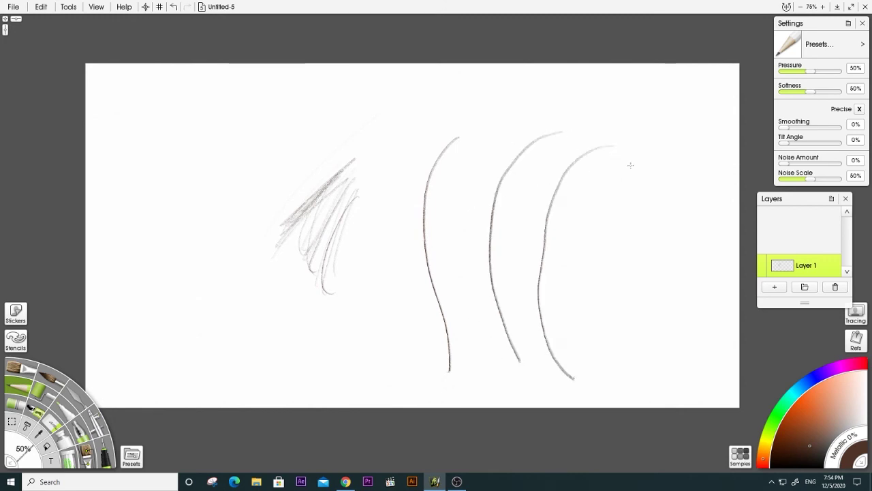
pyautogui.moveTo(648, 156); pyautogui.dragTo(625, 370)
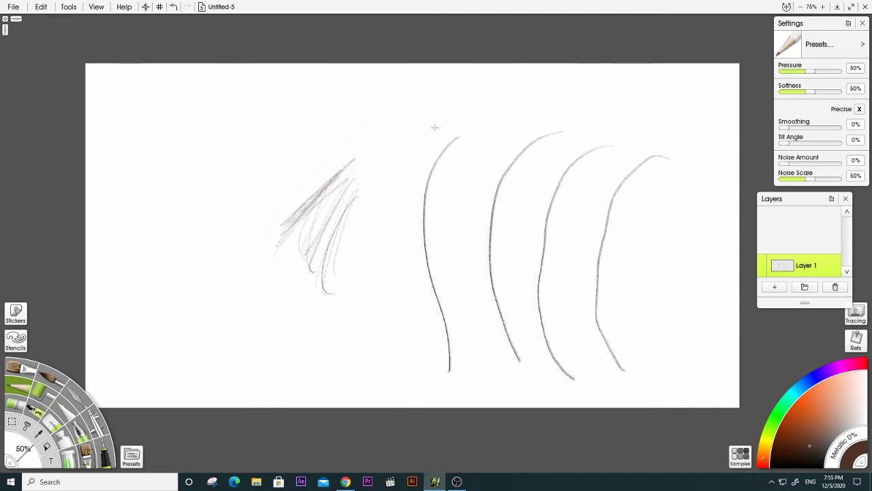
pyautogui.moveTo(437, 126)
pyautogui.mouseDown()
pyautogui.moveTo(386, 351)
pyautogui.moveTo(402, 420)
pyautogui.mouseUp()
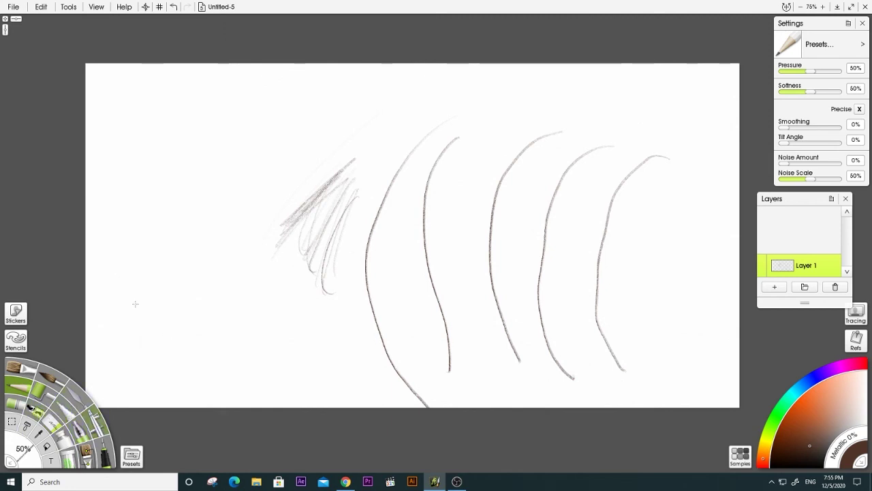
# Draw a thick dark brown curve near the canvas's left edge with the Ink Pen
pyautogui.click(102, 457)
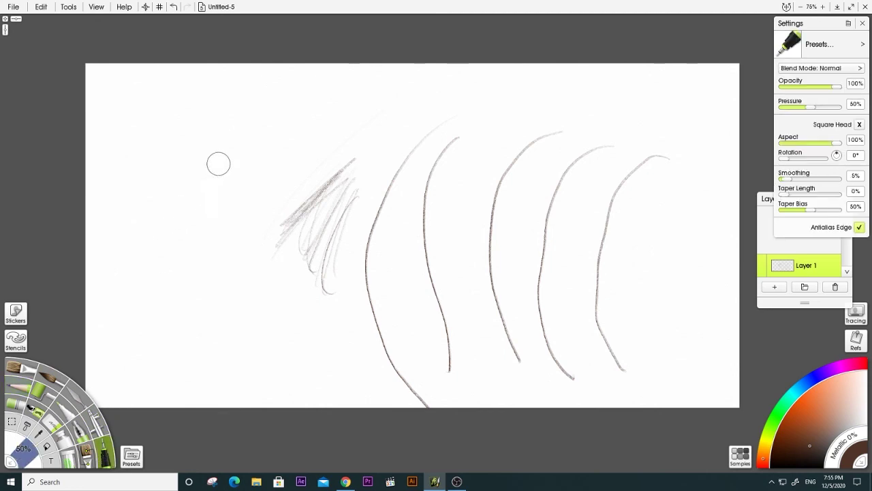
pyautogui.moveTo(215, 163); pyautogui.dragTo(149, 334)
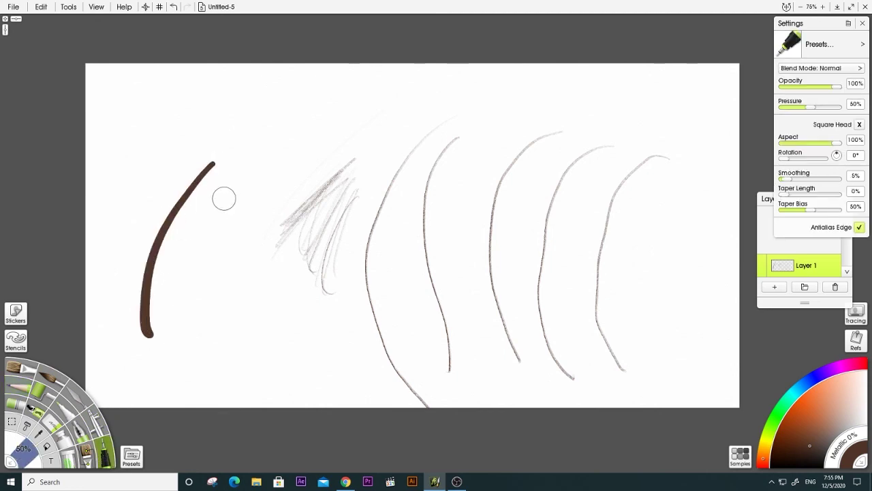
# Enlarge the Airbrush to 34% and spray a small patch between the thick brown curve and the pencil hatching
pyautogui.click(101, 434)
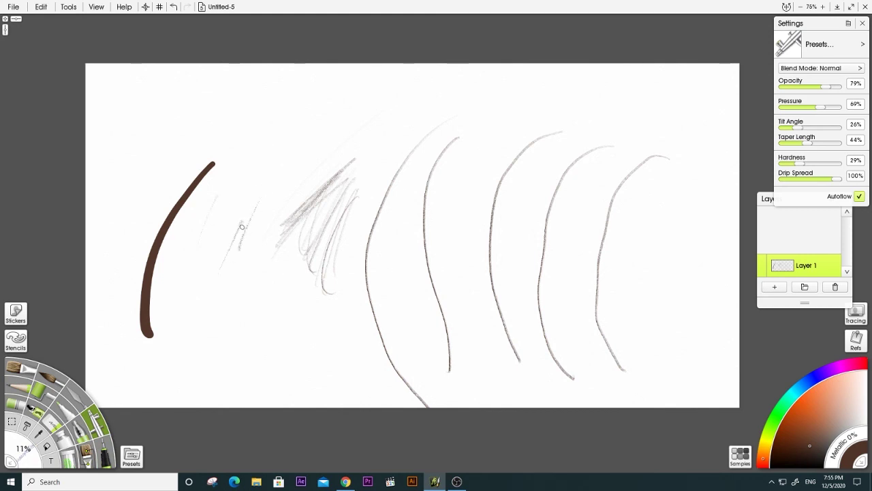
pyautogui.press(']')
pyautogui.press(']')
pyautogui.press(']')
pyautogui.press(']')
pyautogui.press(']')
pyautogui.press(']')
pyautogui.press(']')
pyautogui.press(']')
pyautogui.press(']')
pyautogui.press(']')
pyautogui.press(']')
pyautogui.press(']')
pyautogui.press(']')
pyautogui.press(']')
pyautogui.press(']')
pyautogui.press(']')
pyautogui.press(']')
pyautogui.moveTo(261, 161)
pyautogui.mouseDown()
pyautogui.moveTo(211, 270)
pyautogui.moveTo(262, 218)
pyautogui.mouseUp()
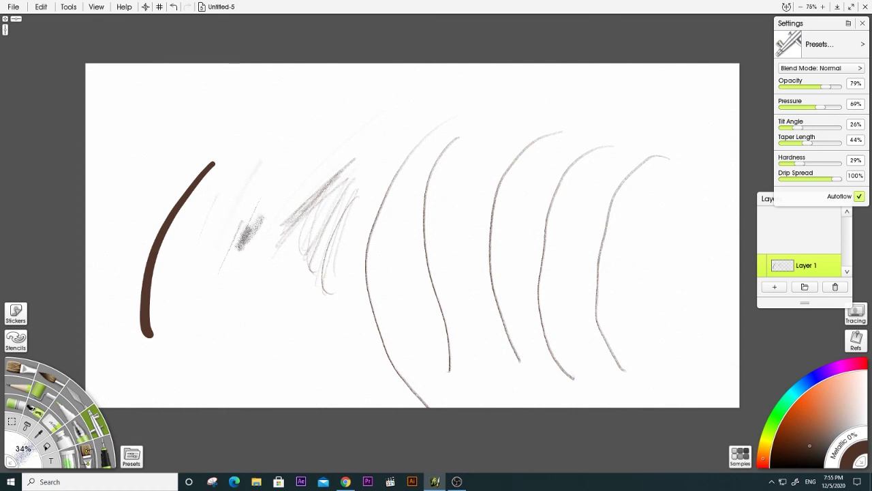
# Erase the sprayed patch and cover the middle of the canvas with dark brown using the Paint Roller
pyautogui.click(74, 429)
pyautogui.moveTo(256, 208)
pyautogui.mouseDown()
pyautogui.moveTo(267, 201)
pyautogui.moveTo(224, 247)
pyautogui.moveTo(269, 197)
pyautogui.mouseUp()
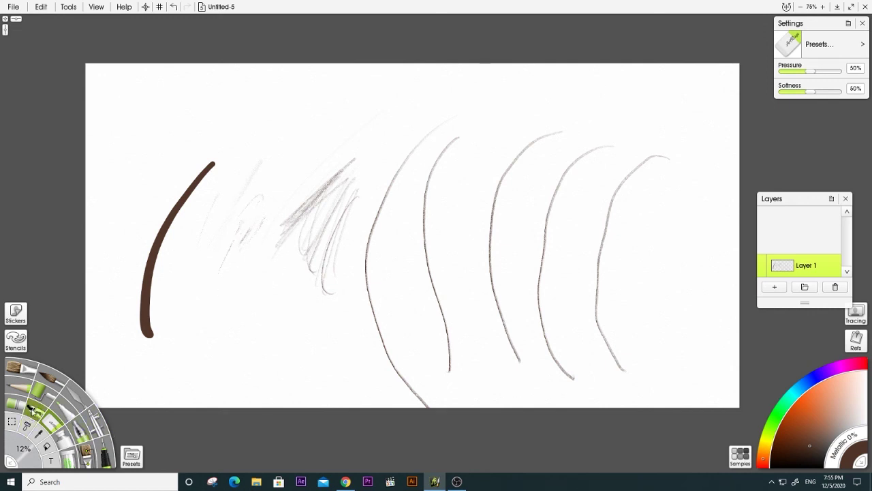
pyautogui.click(40, 390)
pyautogui.moveTo(334, 140)
pyautogui.mouseDown()
pyautogui.moveTo(332, 225)
pyautogui.moveTo(314, 256)
pyautogui.moveTo(409, 198)
pyautogui.moveTo(423, 307)
pyautogui.moveTo(446, 303)
pyautogui.moveTo(383, 334)
pyautogui.mouseUp()
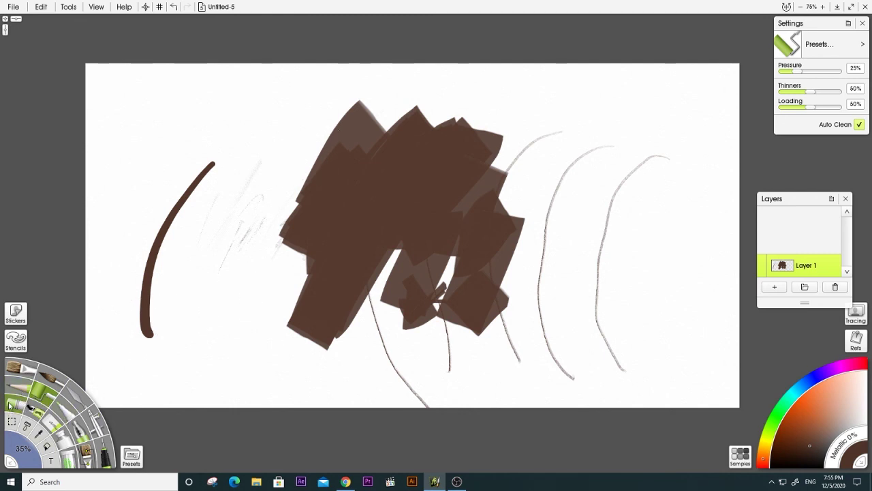
# Draw wax crayon strokes in dark brown and then bright blue beside the upper left of the rolled brown area
pyautogui.click(10, 404)
pyautogui.moveTo(259, 131)
pyautogui.mouseDown()
pyautogui.moveTo(253, 154)
pyautogui.moveTo(265, 128)
pyautogui.moveTo(252, 237)
pyautogui.moveTo(274, 132)
pyautogui.moveTo(270, 219)
pyautogui.mouseUp()
pyautogui.moveTo(282, 135); pyautogui.dragTo(290, 214)
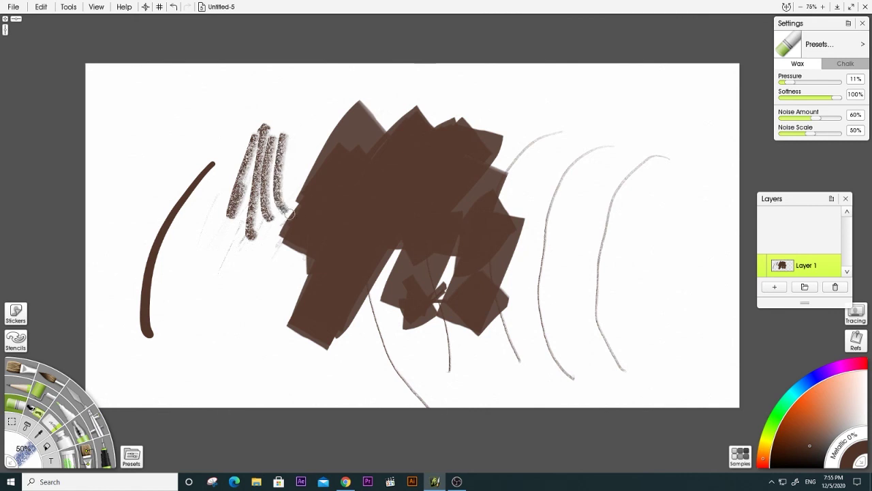
pyautogui.click(814, 379)
pyautogui.click(807, 408)
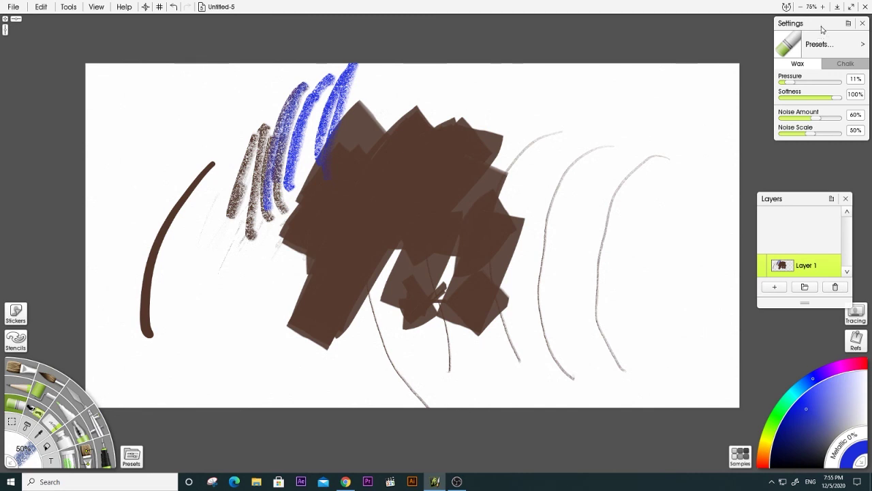
# Move the Settings panel onto the canvas, set the crayon's pressure to 50% and draw blue strokes near the canvas's left edge
pyautogui.moveTo(816, 31); pyautogui.dragTo(576, 131)
pyautogui.moveTo(565, 181); pyautogui.dragTo(574, 182)
pyautogui.moveTo(119, 220)
pyautogui.mouseDown()
pyautogui.moveTo(178, 102)
pyautogui.moveTo(136, 208)
pyautogui.mouseUp()
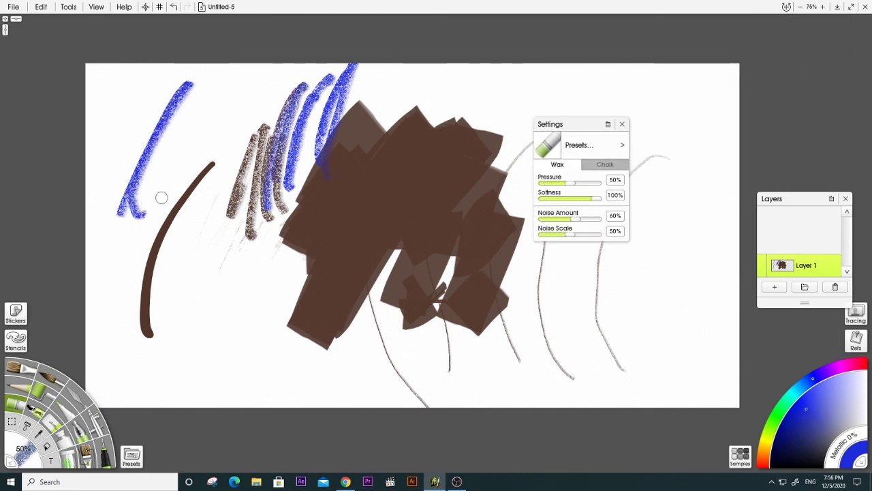
pyautogui.moveTo(144, 256); pyautogui.dragTo(218, 99)
# Set the crayon's softness to 14% and noise amount to 16%, drawing diagonal blue test strokes below the brown crayon marks with each setting
pyautogui.moveTo(573, 198); pyautogui.dragTo(547, 198)
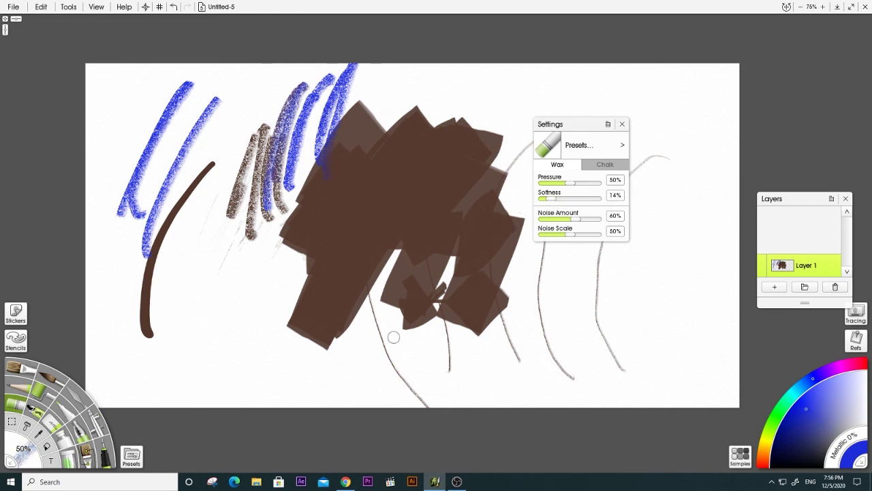
pyautogui.moveTo(194, 374)
pyautogui.mouseDown()
pyautogui.moveTo(247, 246)
pyautogui.moveTo(236, 329)
pyautogui.moveTo(261, 271)
pyautogui.moveTo(219, 348)
pyautogui.moveTo(235, 286)
pyautogui.moveTo(225, 267)
pyautogui.moveTo(215, 324)
pyautogui.moveTo(267, 227)
pyautogui.moveTo(233, 339)
pyautogui.moveTo(299, 202)
pyautogui.mouseUp()
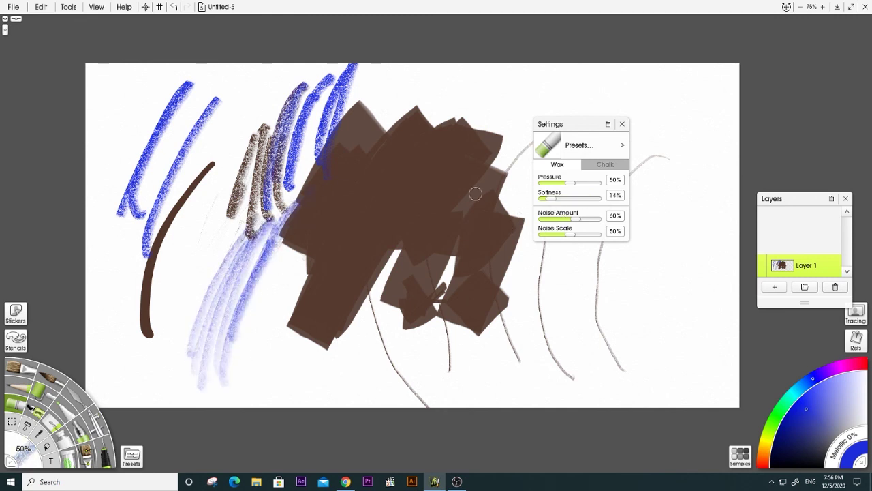
pyautogui.moveTo(572, 218); pyautogui.dragTo(549, 219)
pyautogui.moveTo(181, 321)
pyautogui.mouseDown()
pyautogui.moveTo(227, 222)
pyautogui.moveTo(195, 285)
pyautogui.moveTo(227, 194)
pyautogui.moveTo(204, 319)
pyautogui.moveTo(274, 228)
pyautogui.moveTo(241, 371)
pyautogui.moveTo(336, 224)
pyautogui.mouseUp()
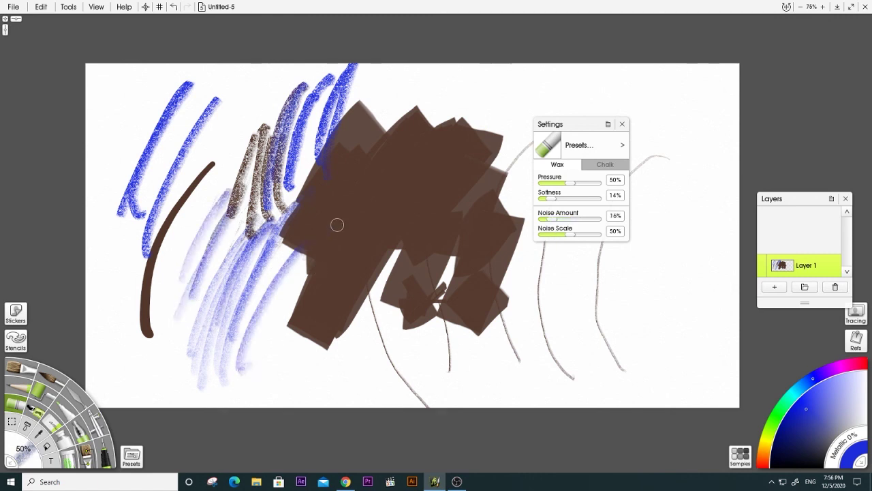
# Add soft blue crayon strokes at the brown area's edges, along the canvas's upper right and at its far left
pyautogui.moveTo(443, 322); pyautogui.dragTo(448, 332)
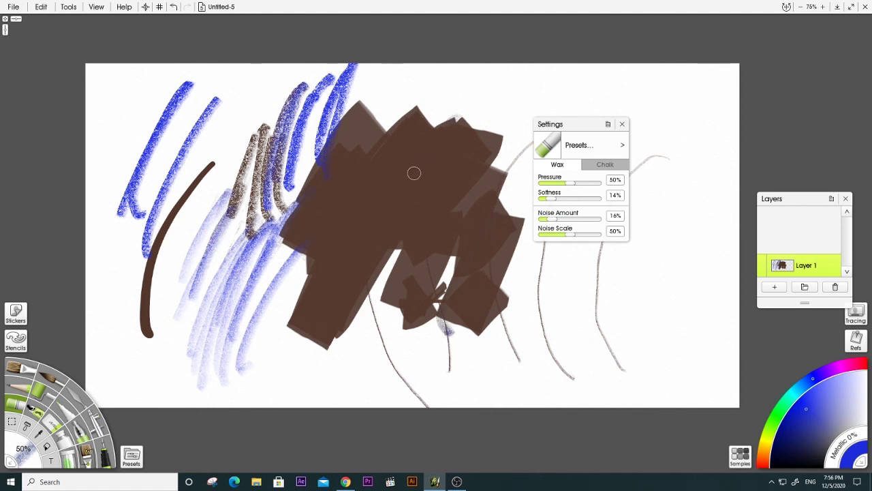
pyautogui.moveTo(425, 130)
pyautogui.mouseDown()
pyautogui.moveTo(499, 74)
pyautogui.moveTo(508, 109)
pyautogui.moveTo(560, 112)
pyautogui.moveTo(603, 86)
pyautogui.moveTo(560, 116)
pyautogui.mouseUp()
pyautogui.moveTo(101, 220); pyautogui.dragTo(156, 90)
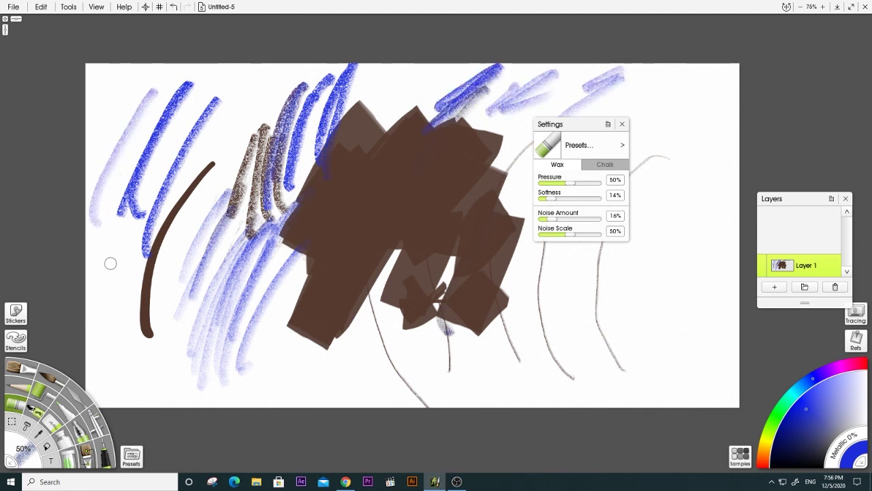
# Delete all the test strokes from the canvas and remove the selection
pyautogui.hotkey('ctrl', 'a')
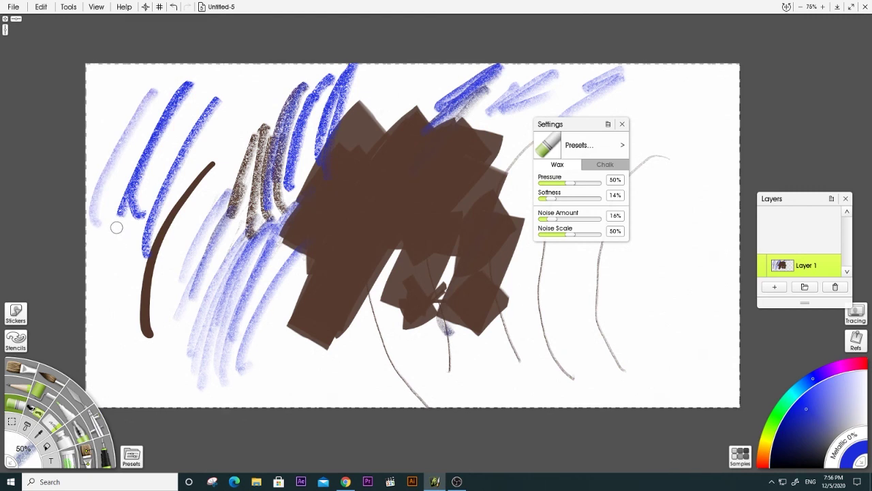
pyautogui.press('Delete')
pyautogui.hotkey('ctrl', 'd')
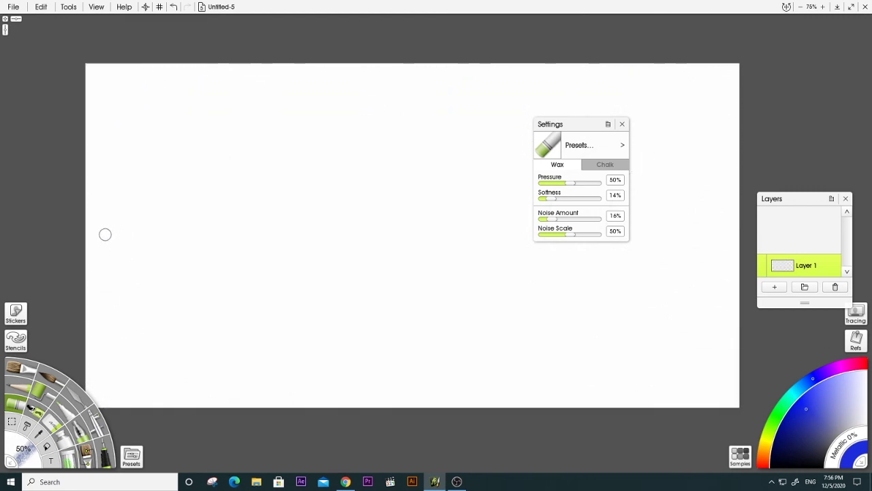